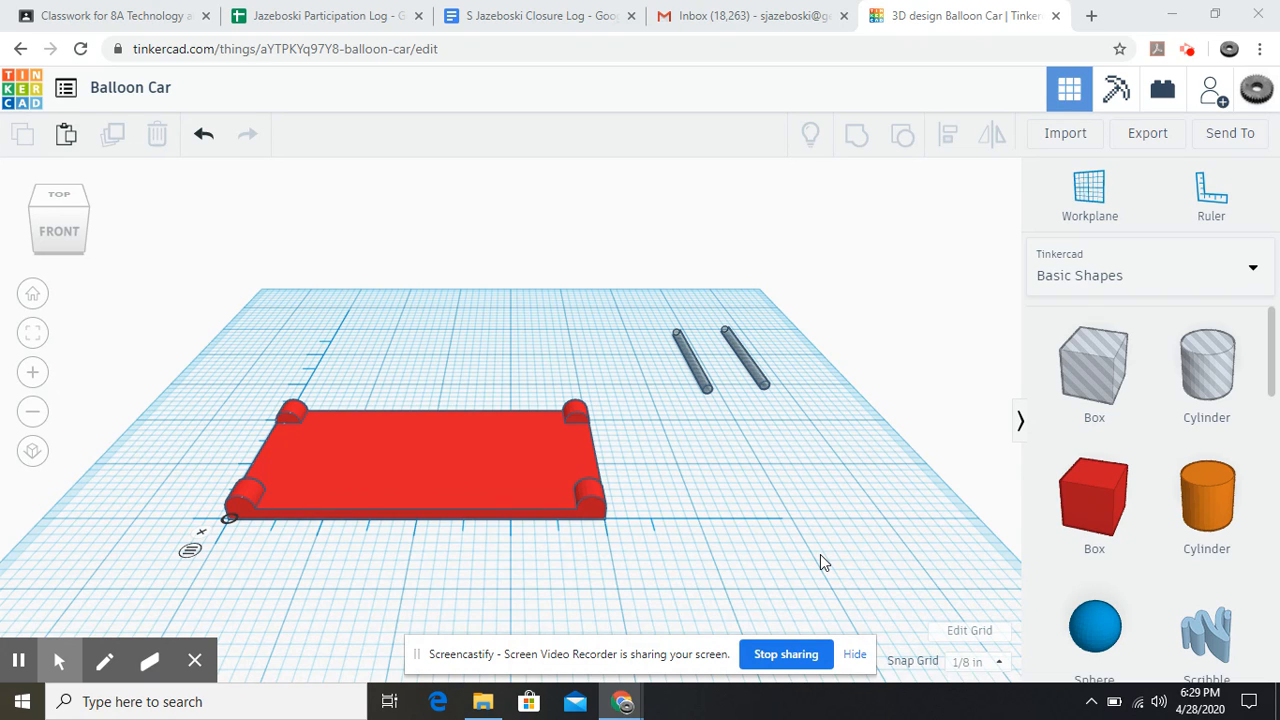
# Select the hole cylinder nearest the car base and switch the ruler to measure from its midpoint.
pyautogui.click(699, 371)
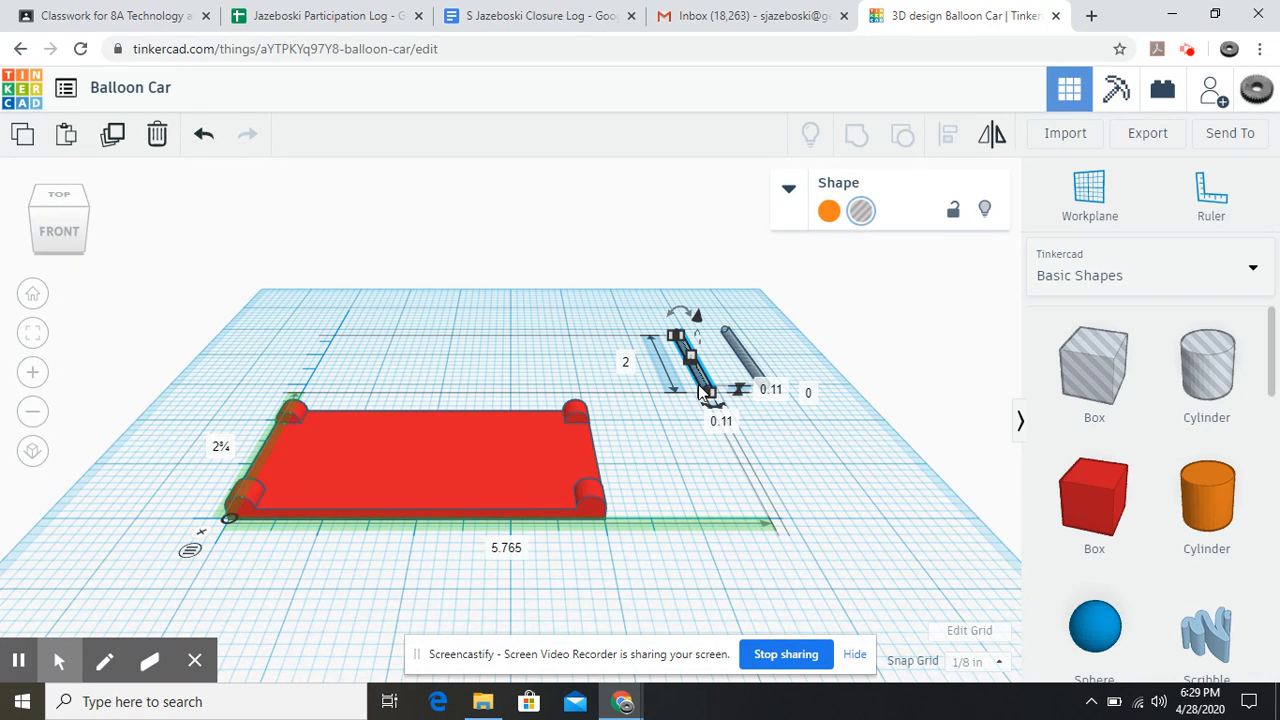
pyautogui.scroll(5, 704, 416)
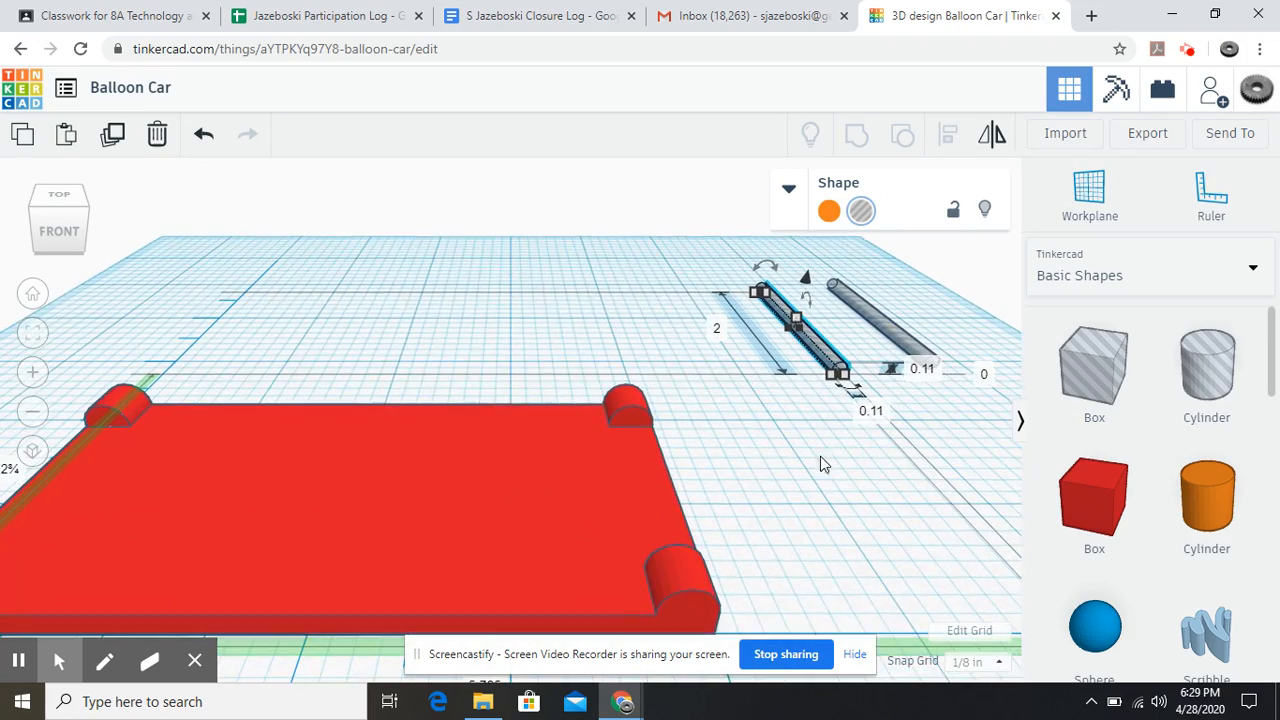
pyautogui.moveTo(785, 482); pyautogui.dragTo(687, 459, button='right')
pyautogui.scroll(3, 706, 449)
pyautogui.scroll(2, 771, 465)
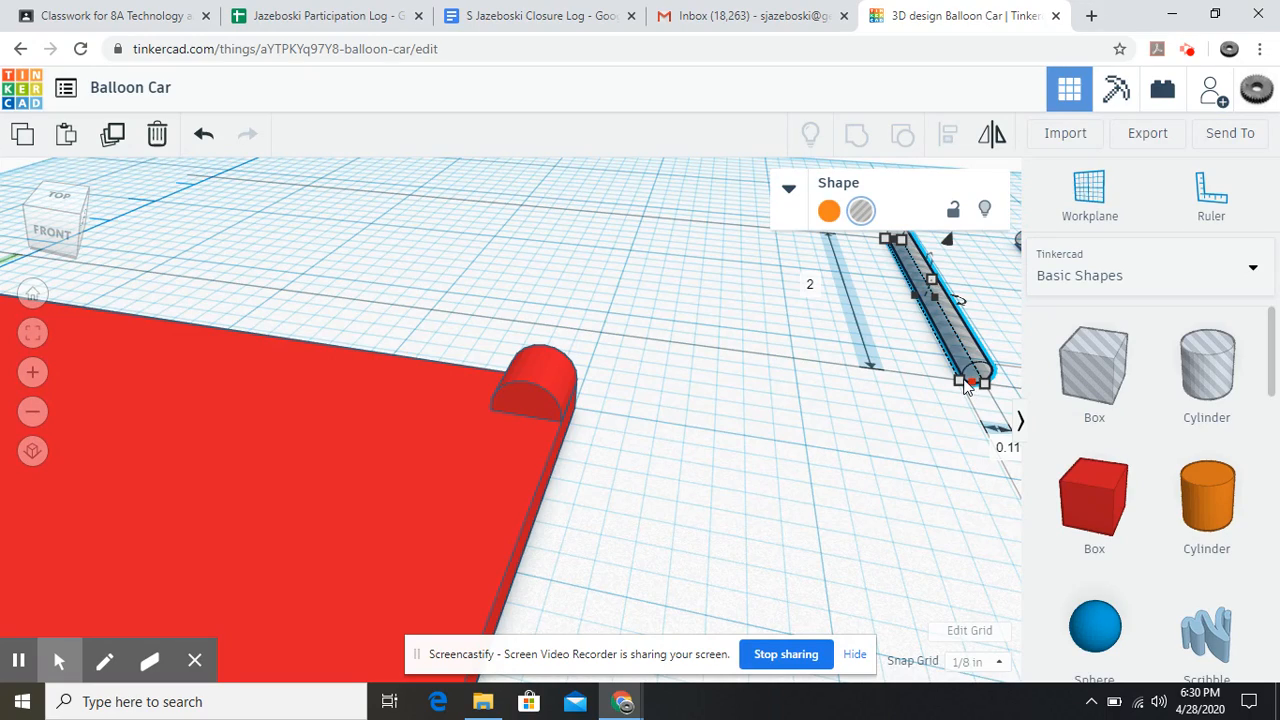
pyautogui.scroll(-5, 885, 500)
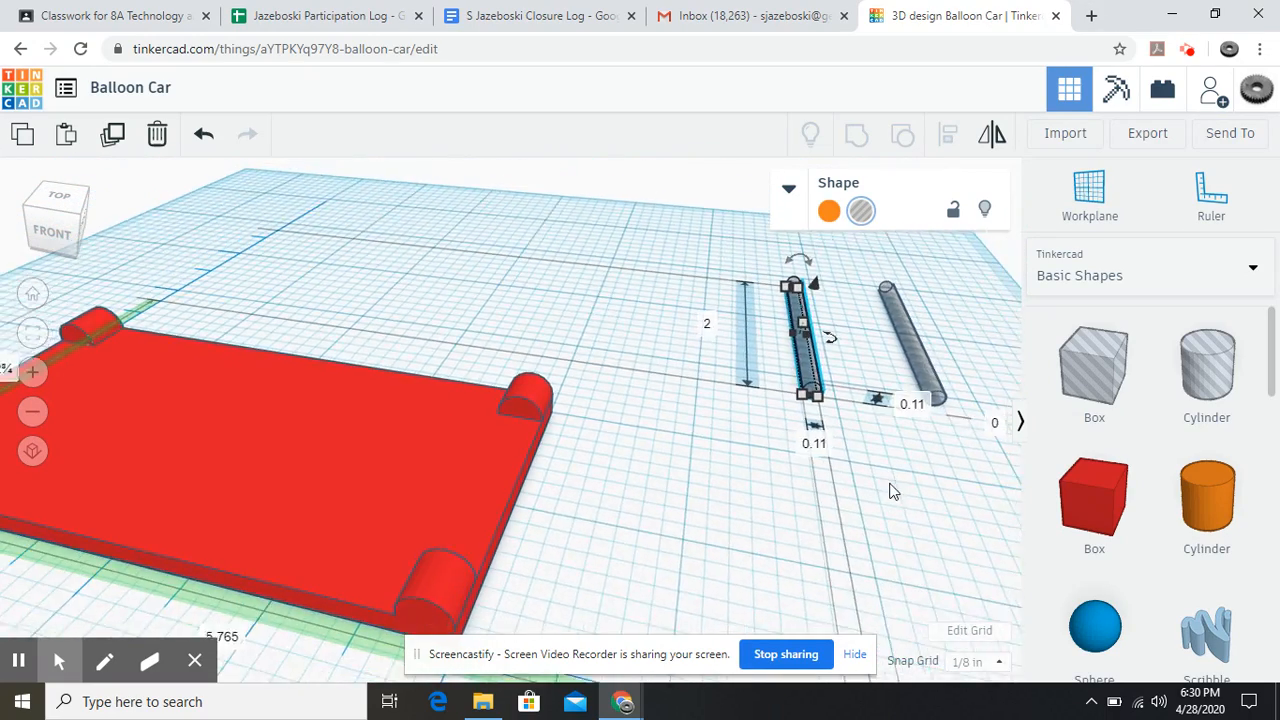
pyautogui.moveTo(757, 594); pyautogui.dragTo(709, 466, button='right')
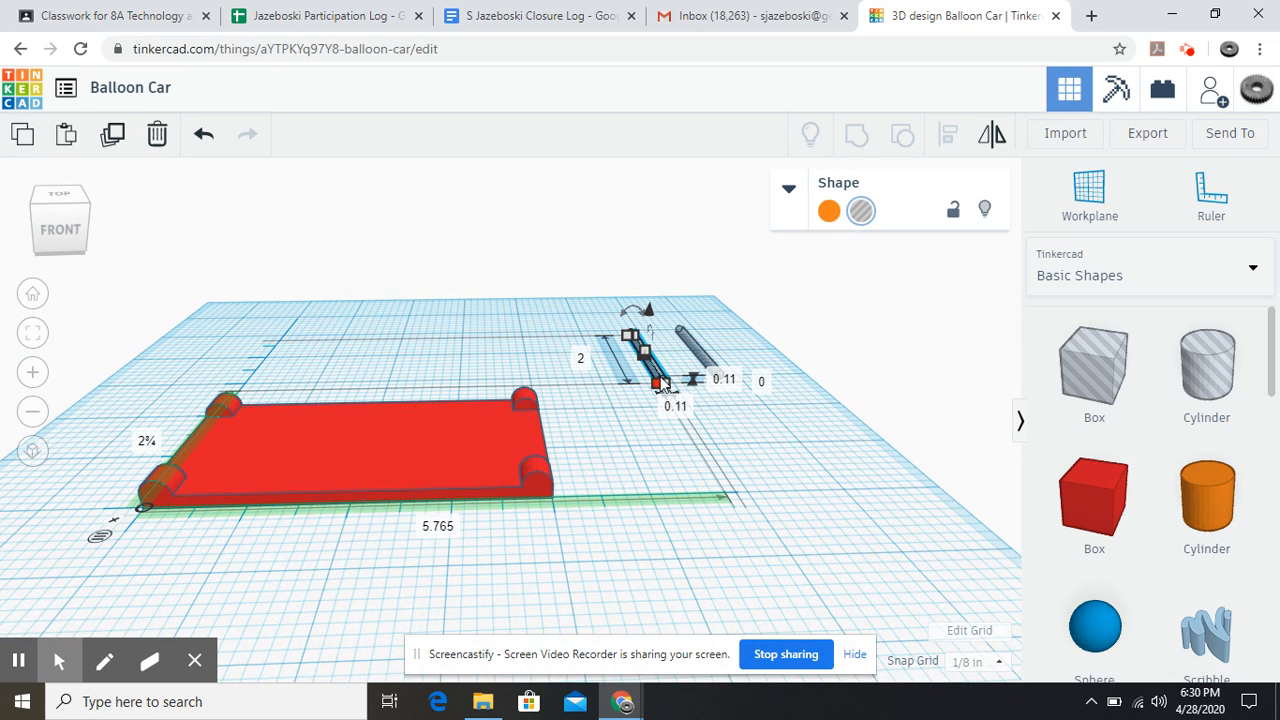
pyautogui.scroll(-2, 252, 557)
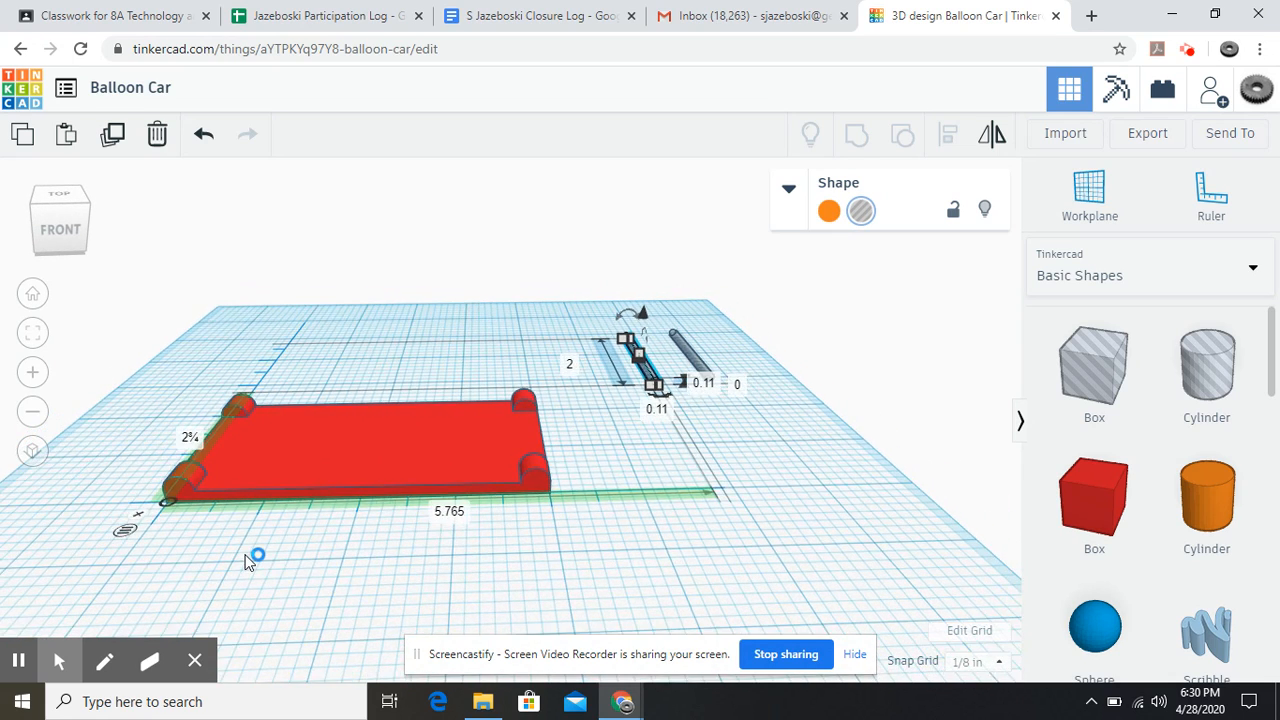
pyautogui.moveTo(254, 555); pyautogui.dragTo(206, 529, button='right')
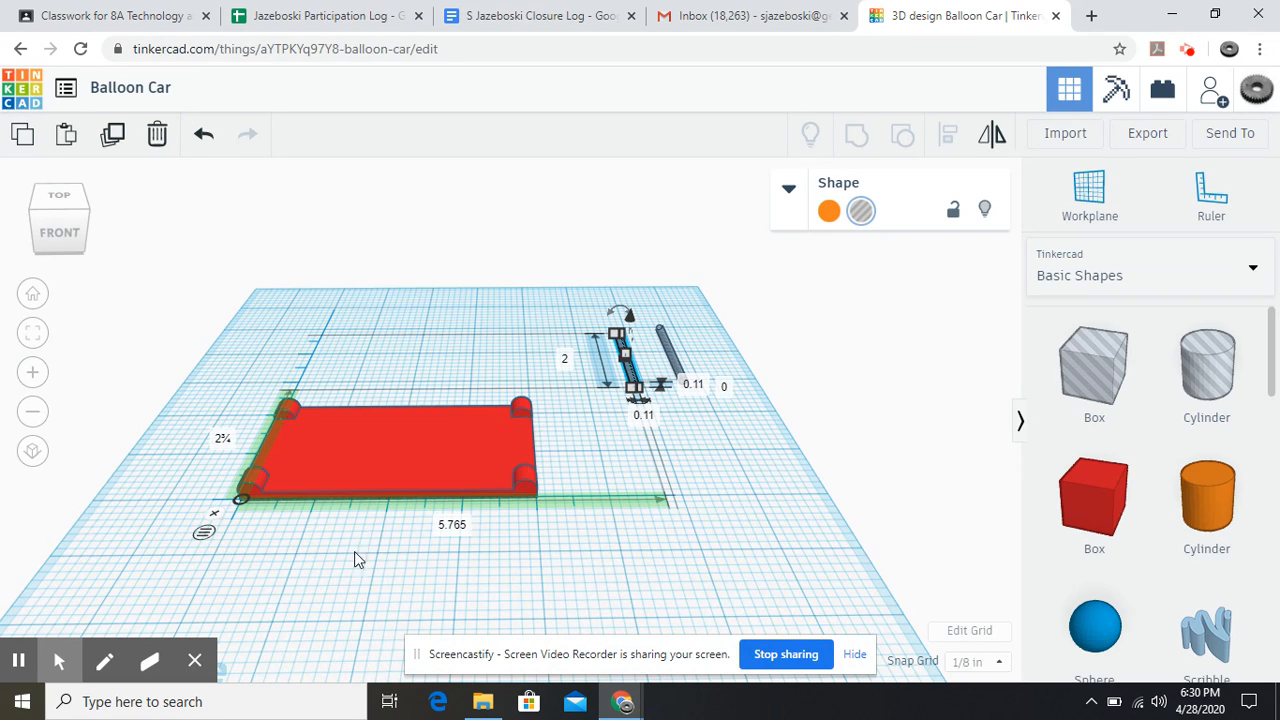
pyautogui.click(204, 533)
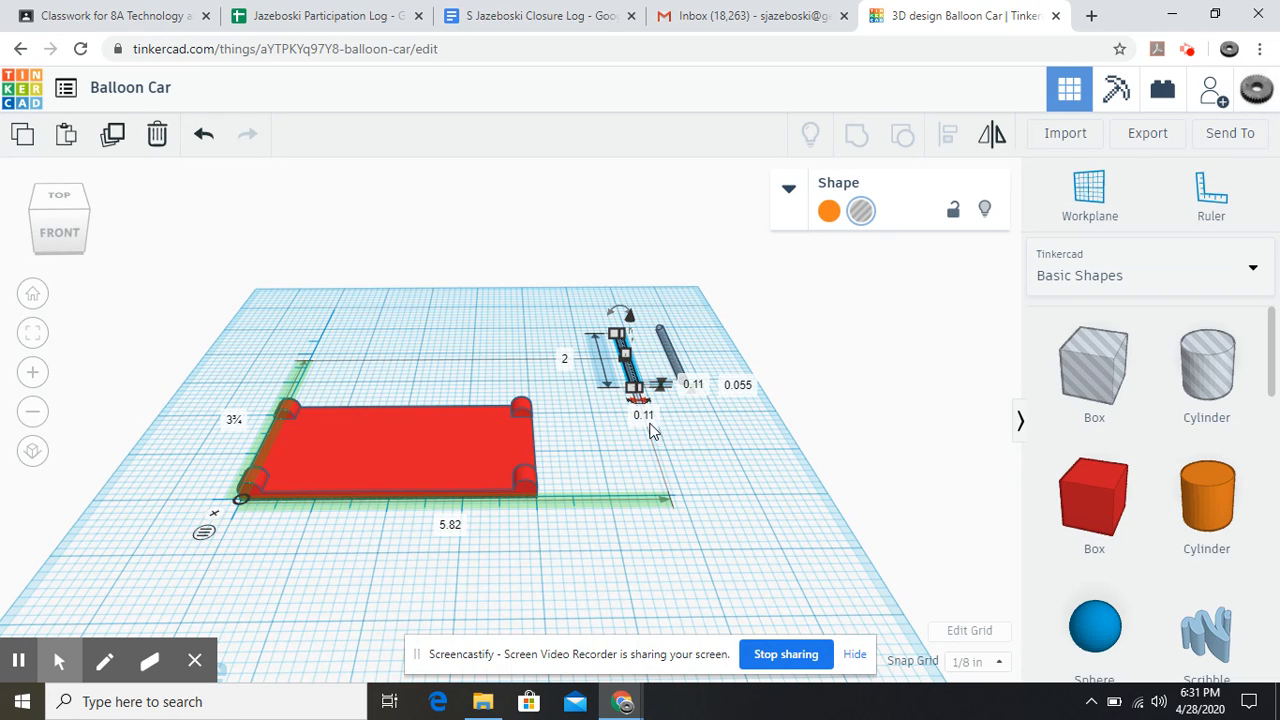
# Raise the selected hole cylinder so its midpoint sits 0.15 in above the workplane.
pyautogui.click(740, 388)
pyautogui.press('BackSpace')
pyautogui.write('.15')
pyautogui.press('Return')
# Set the hole cylinder's midpoint distance along the base's length to 0.15 in from the ruler origin.
pyautogui.moveTo(701, 450); pyautogui.dragTo(702, 448, button='right')
pyautogui.scroll(2, 621, 404)
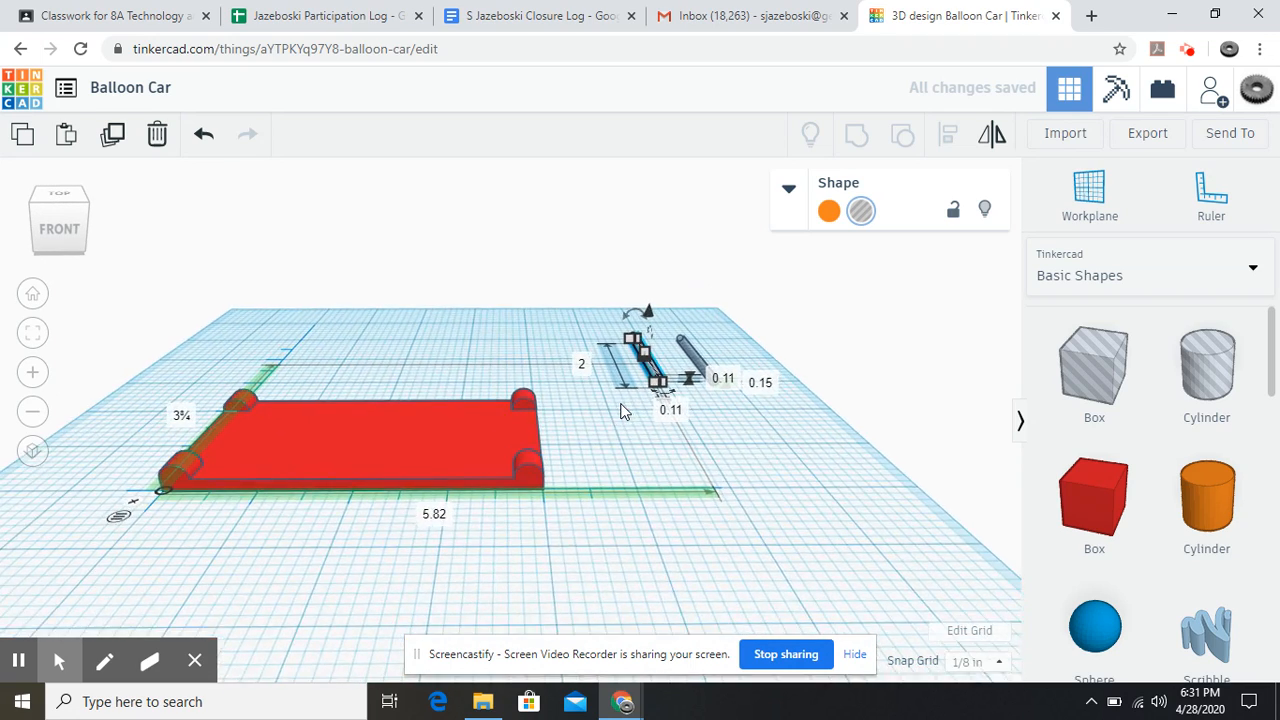
pyautogui.scroll(3, 621, 410)
pyautogui.moveTo(776, 432); pyautogui.dragTo(889, 460, button='right')
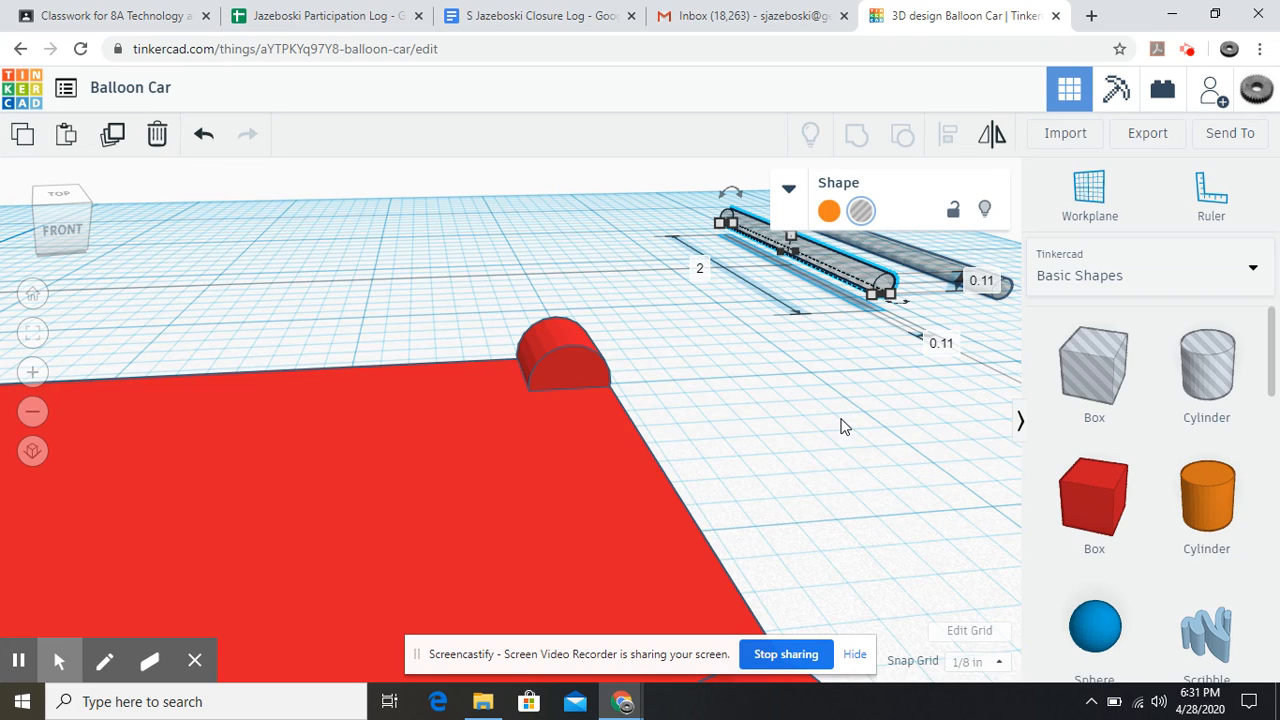
pyautogui.scroll(-5, 841, 426)
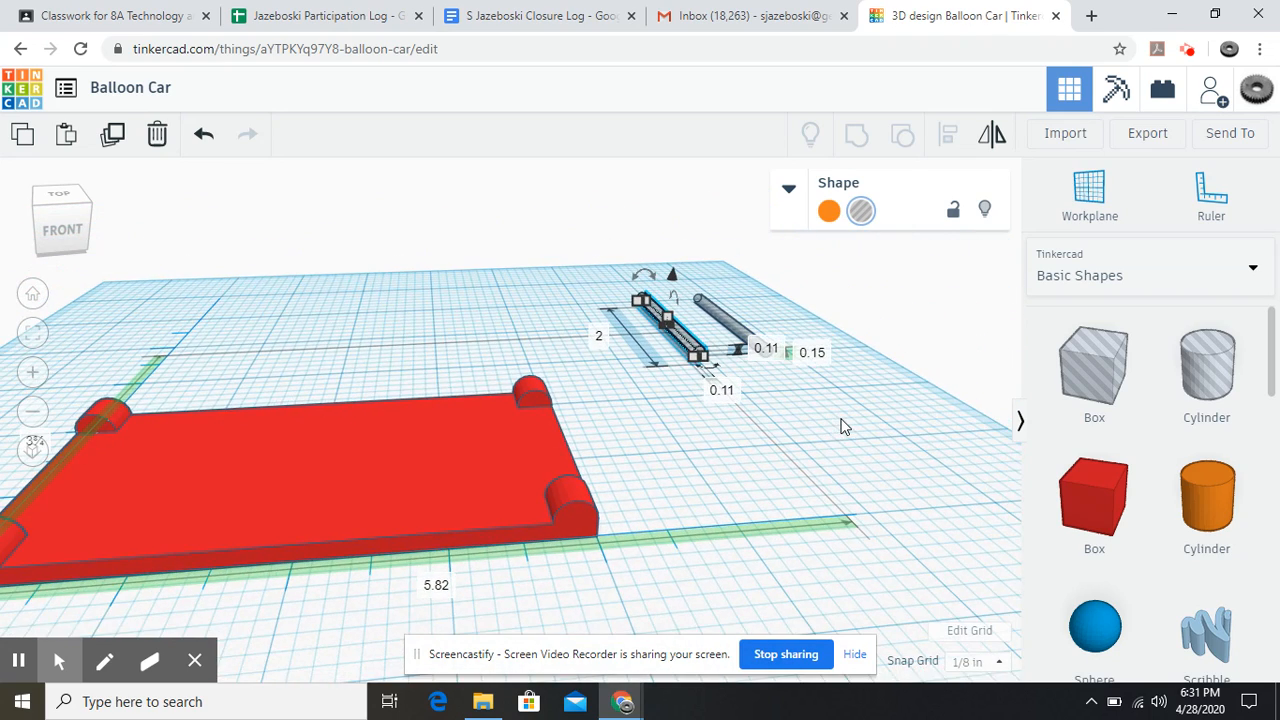
pyautogui.scroll(-2, 843, 427)
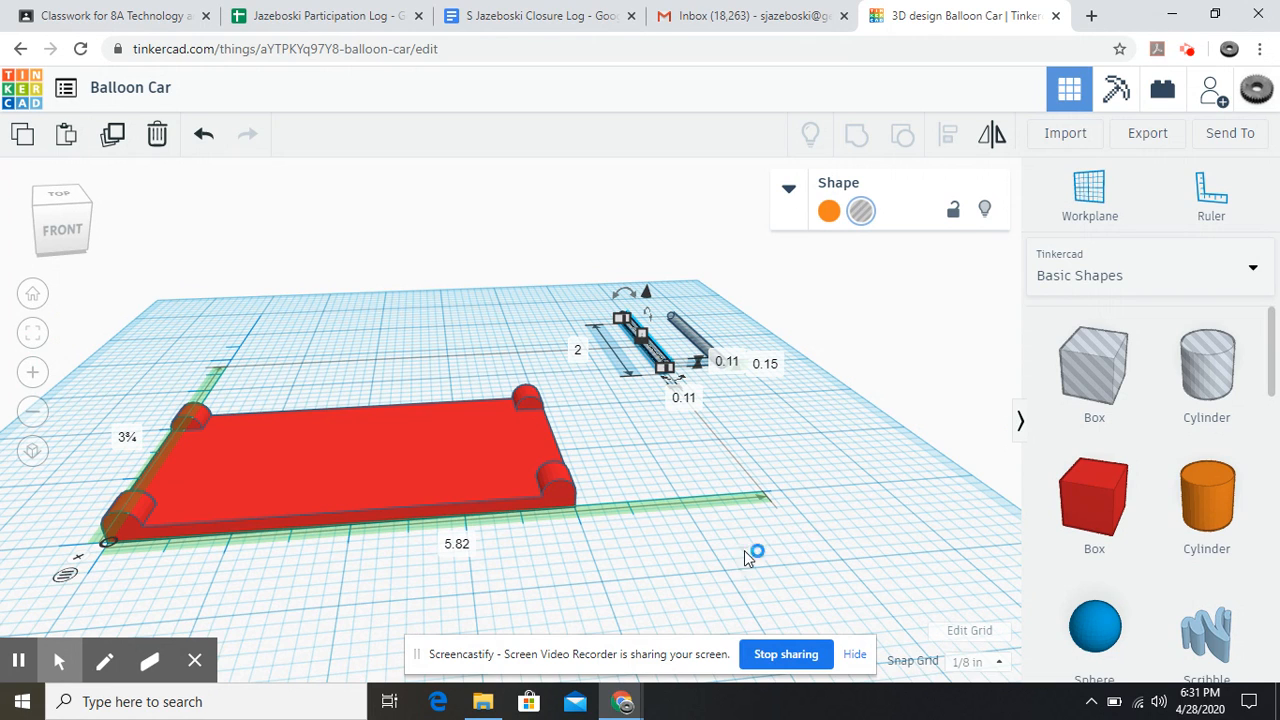
pyautogui.click(460, 544)
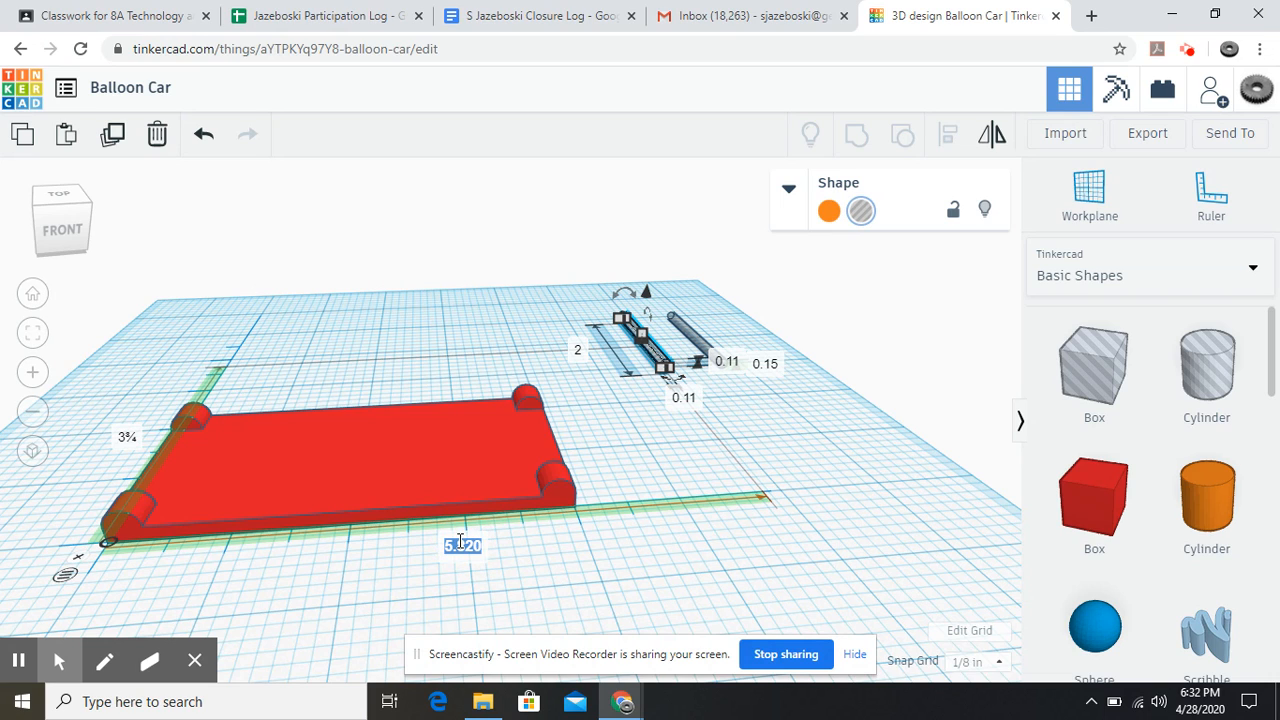
pyautogui.press('BackSpace')
pyautogui.write('4.5')
pyautogui.press('Return')
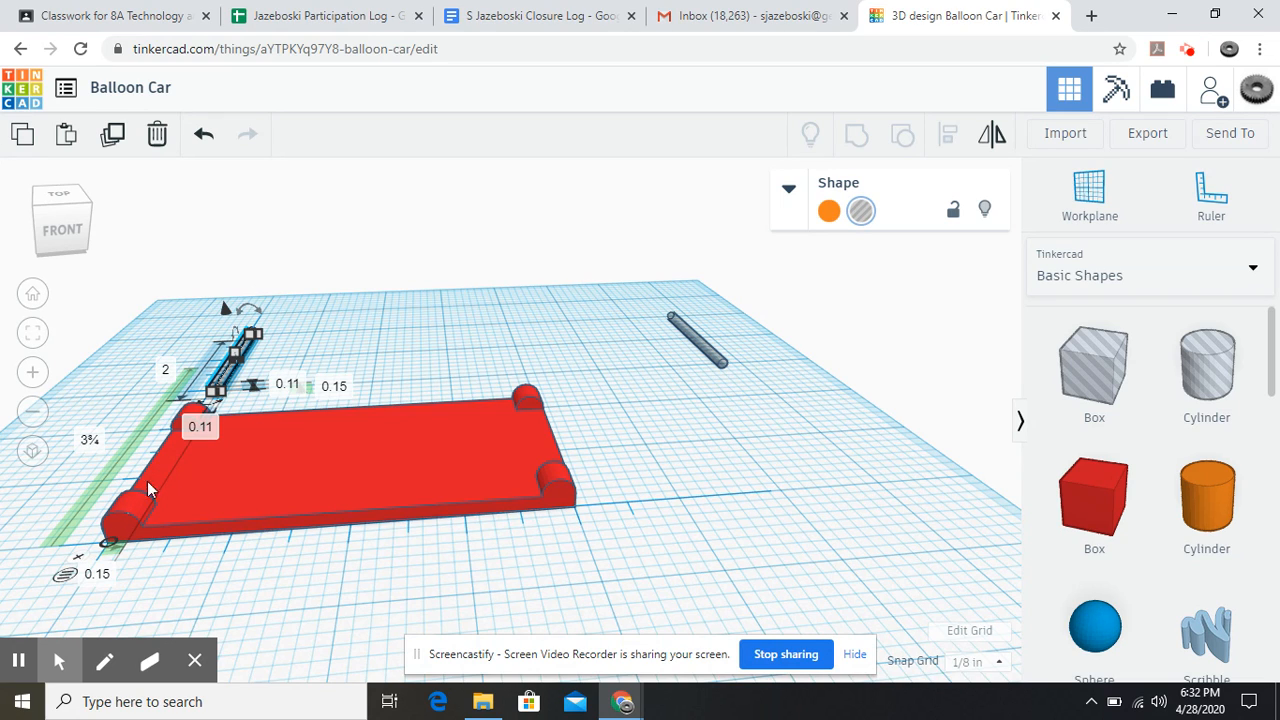
# Set the hole cylinder's midpoint distance across the base's width to 1 in, running it through the first pair of axle mounts.
pyautogui.click(88, 440)
pyautogui.write('1')
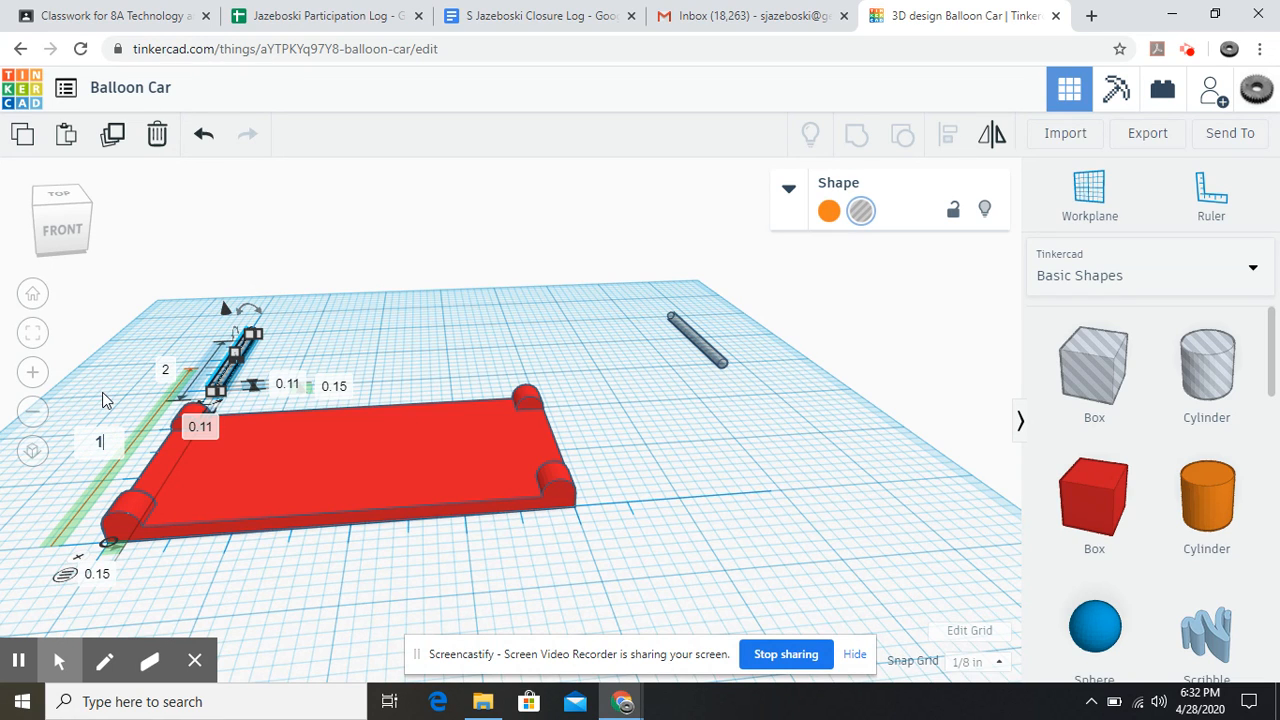
pyautogui.press('Return')
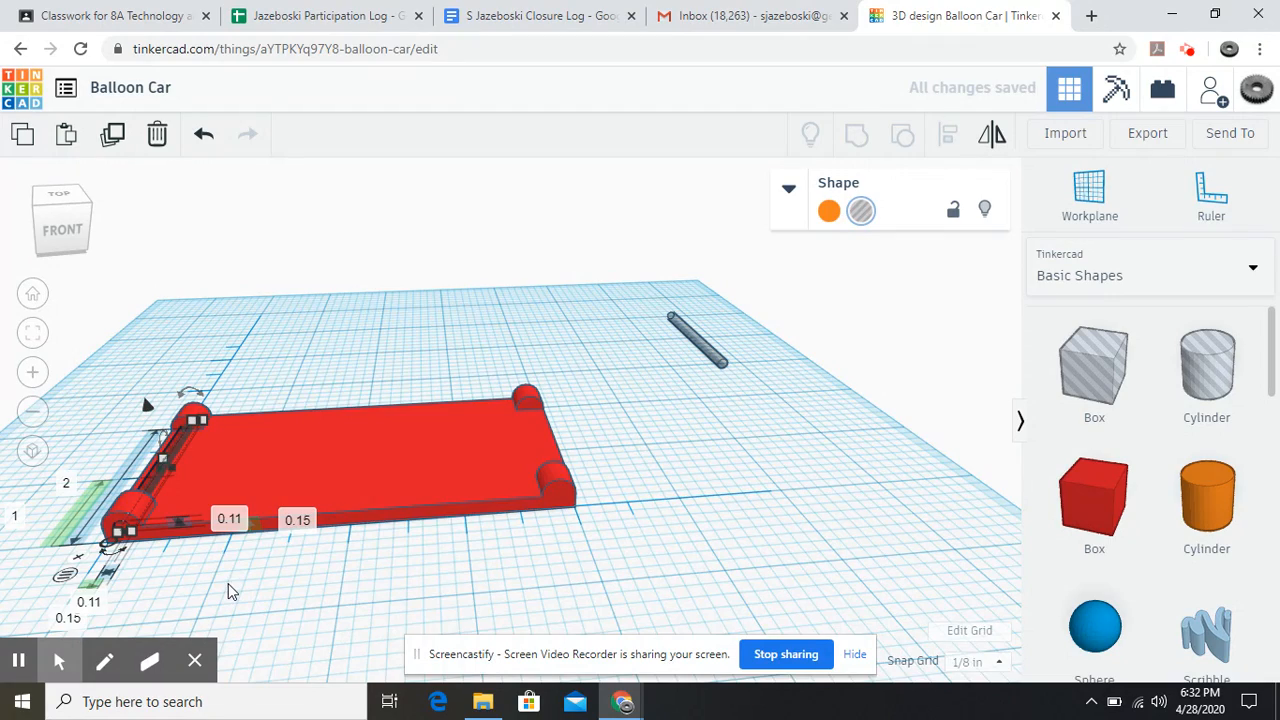
pyautogui.scroll(2, 228, 584)
pyautogui.moveTo(187, 602); pyautogui.dragTo(435, 585, button='right')
pyautogui.click(201, 527)
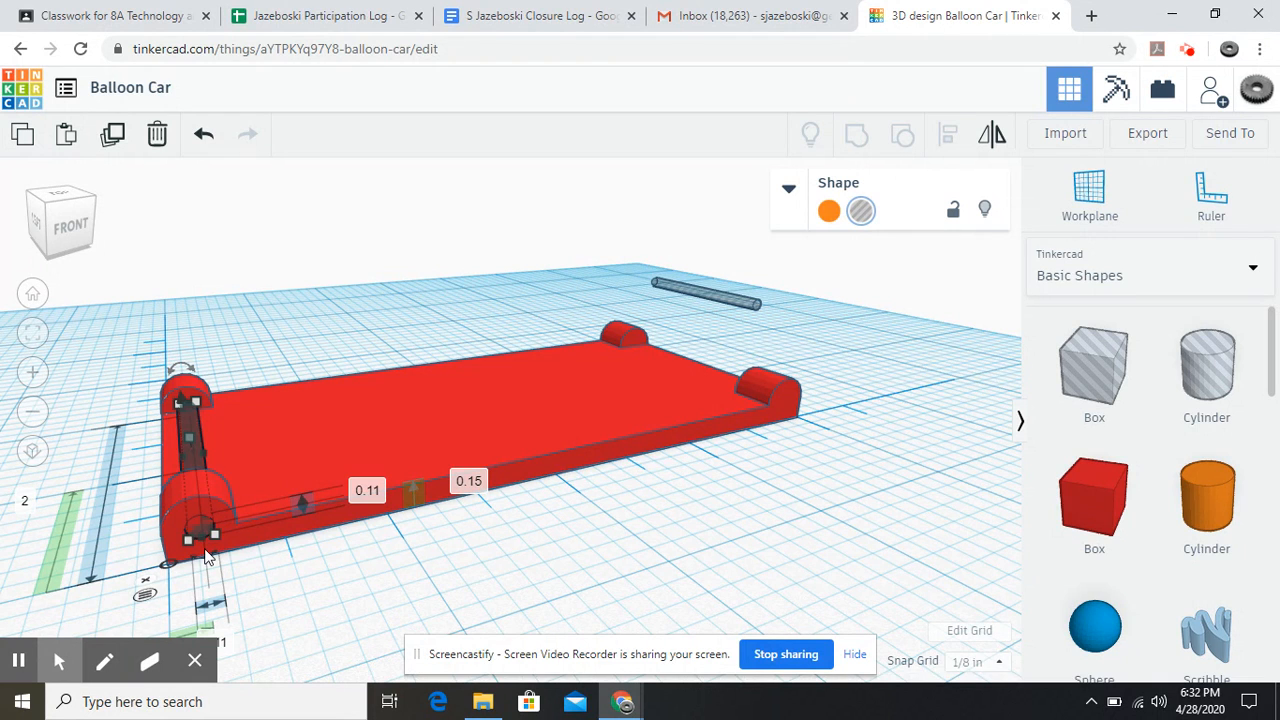
pyautogui.scroll(-2, 286, 572)
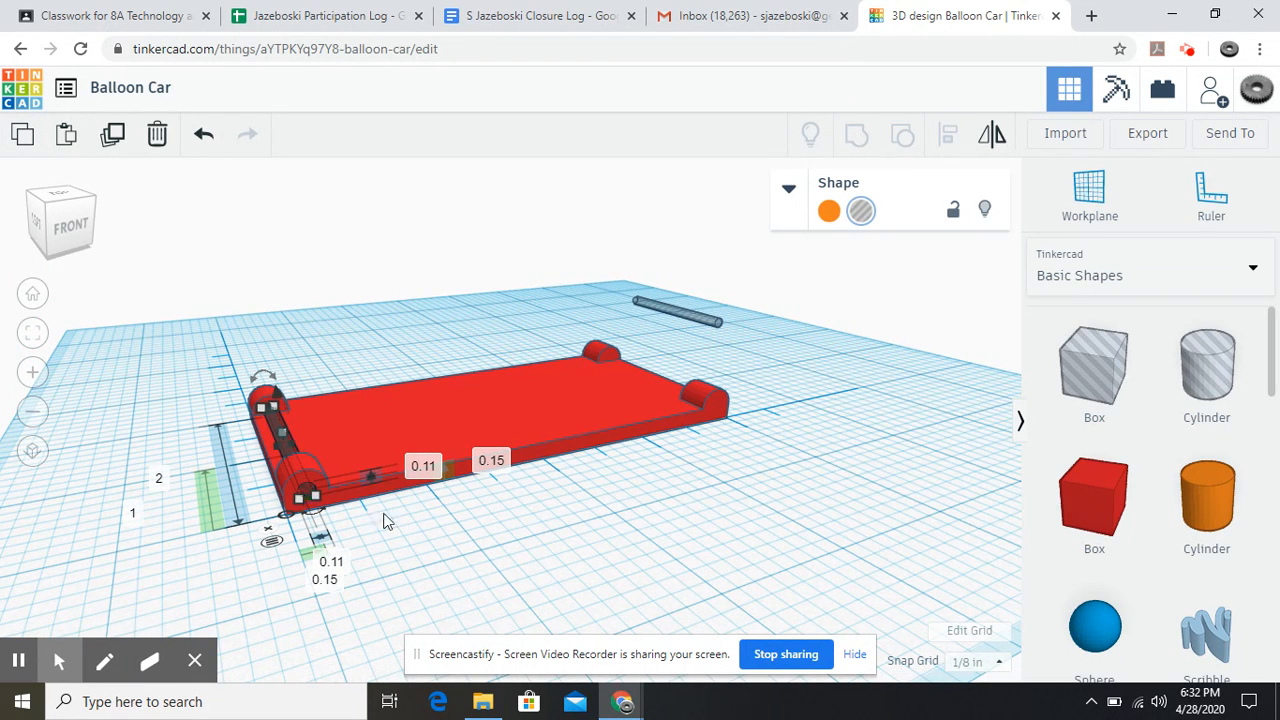
# Select the remaining hole cylinder and set its midpoint height to 0.15 in.
pyautogui.moveTo(707, 545); pyautogui.dragTo(617, 551, button='right')
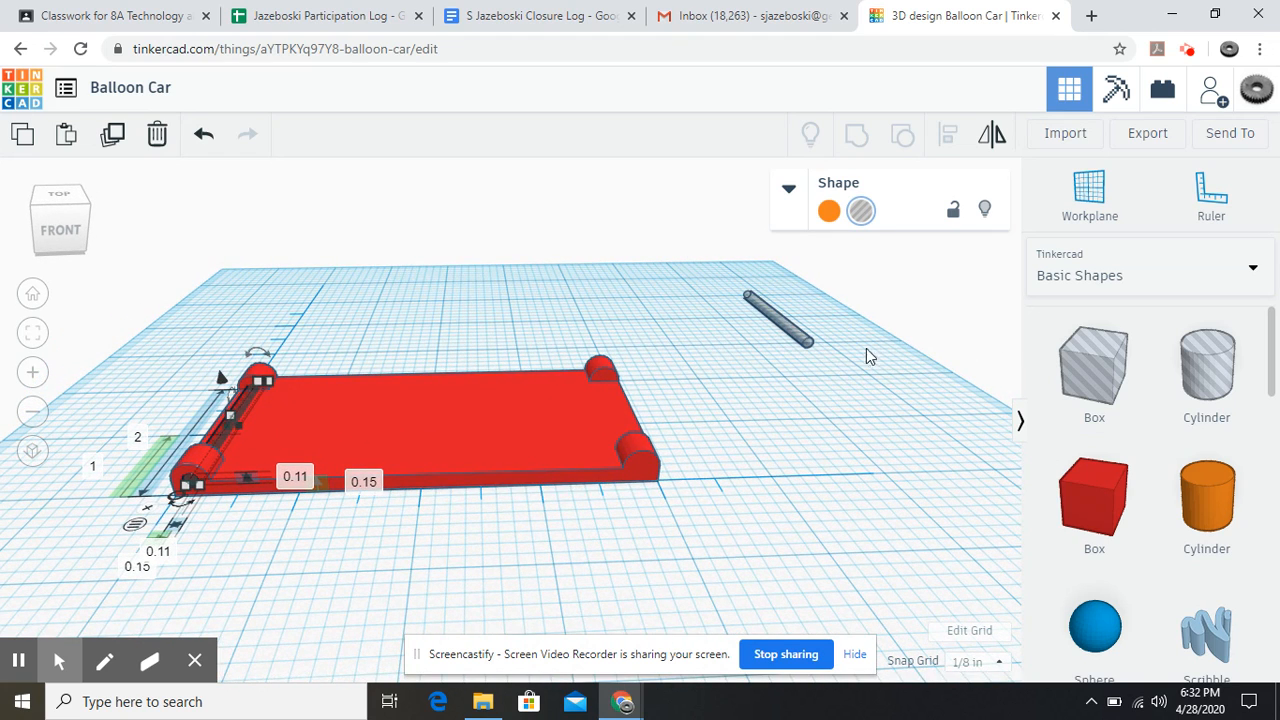
pyautogui.click(800, 337)
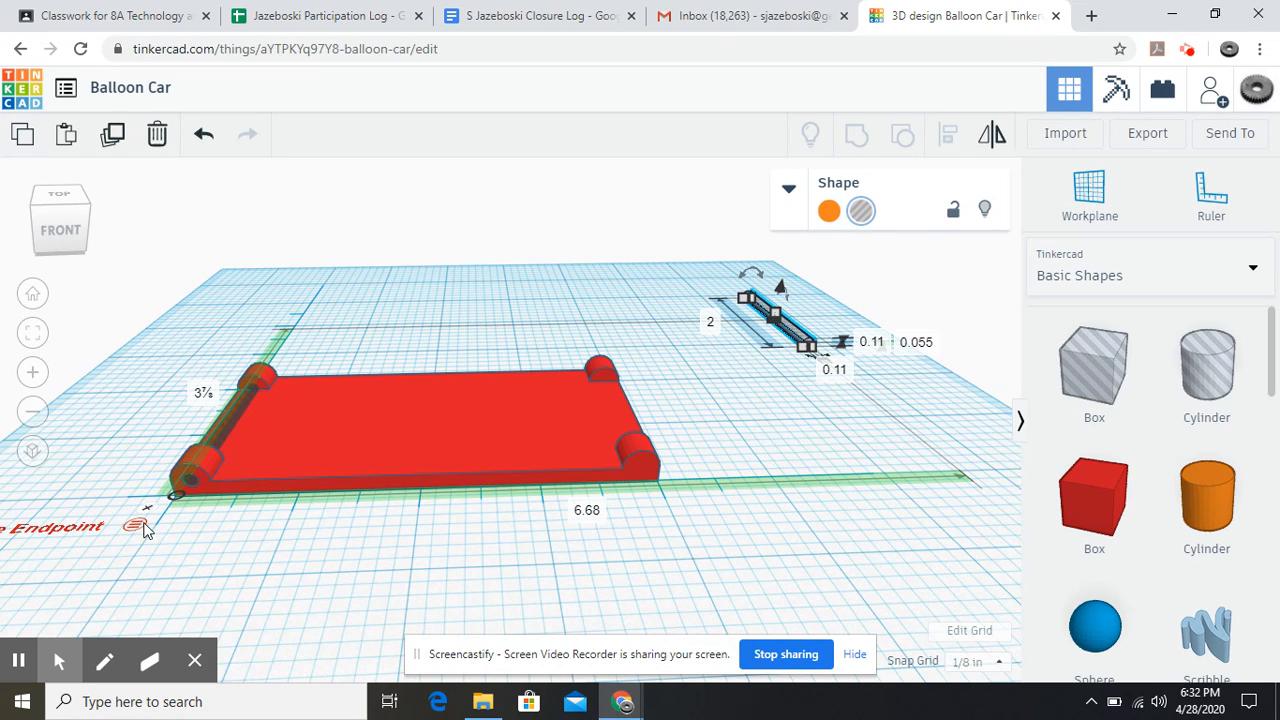
pyautogui.click(922, 345)
pyautogui.press('BackSpace')
pyautogui.write('.11')
pyautogui.press('Return')
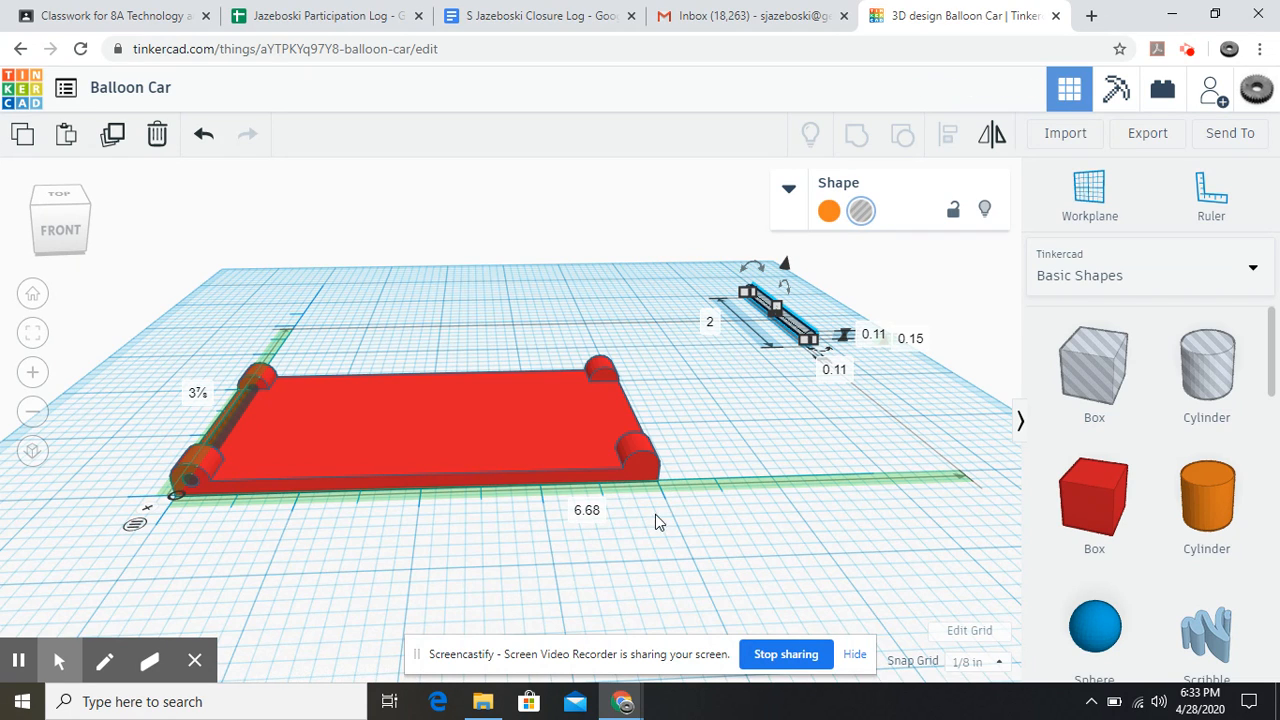
# Position the second hole cylinder's midpoint 1 in across the base's width and 3.85 in along its length.
pyautogui.click(200, 393)
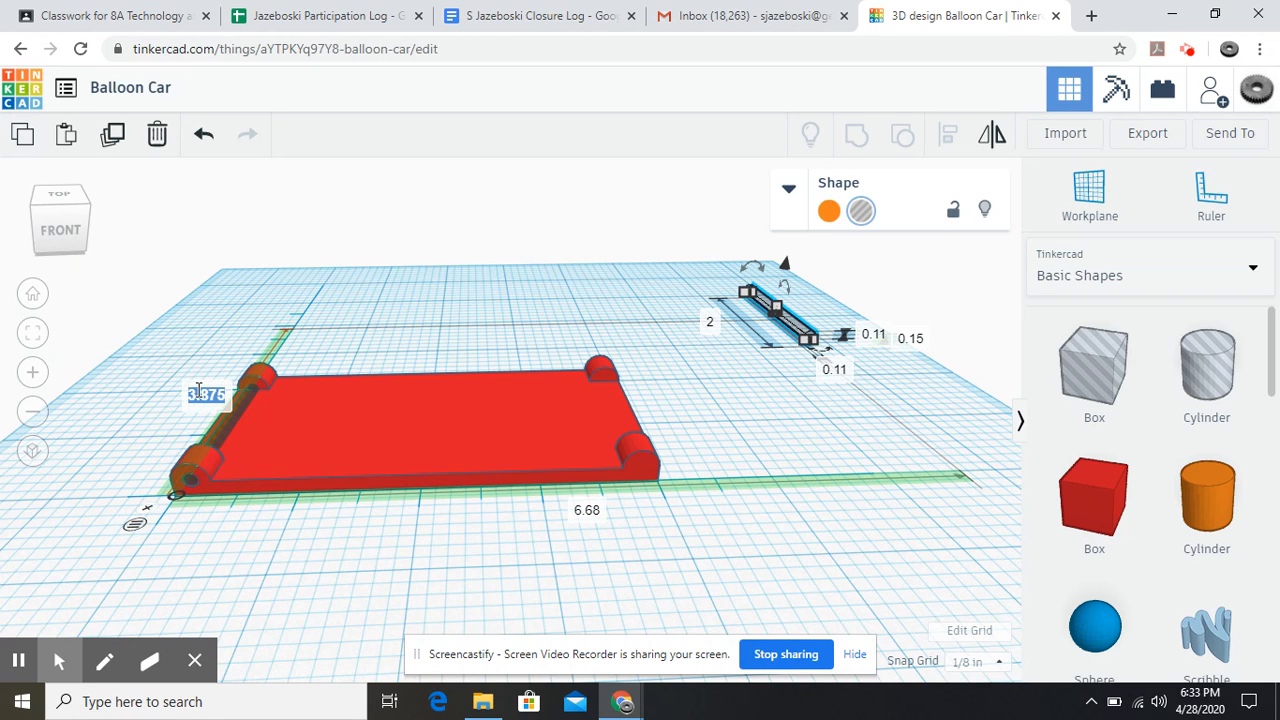
pyautogui.write('1')
pyautogui.press('Return')
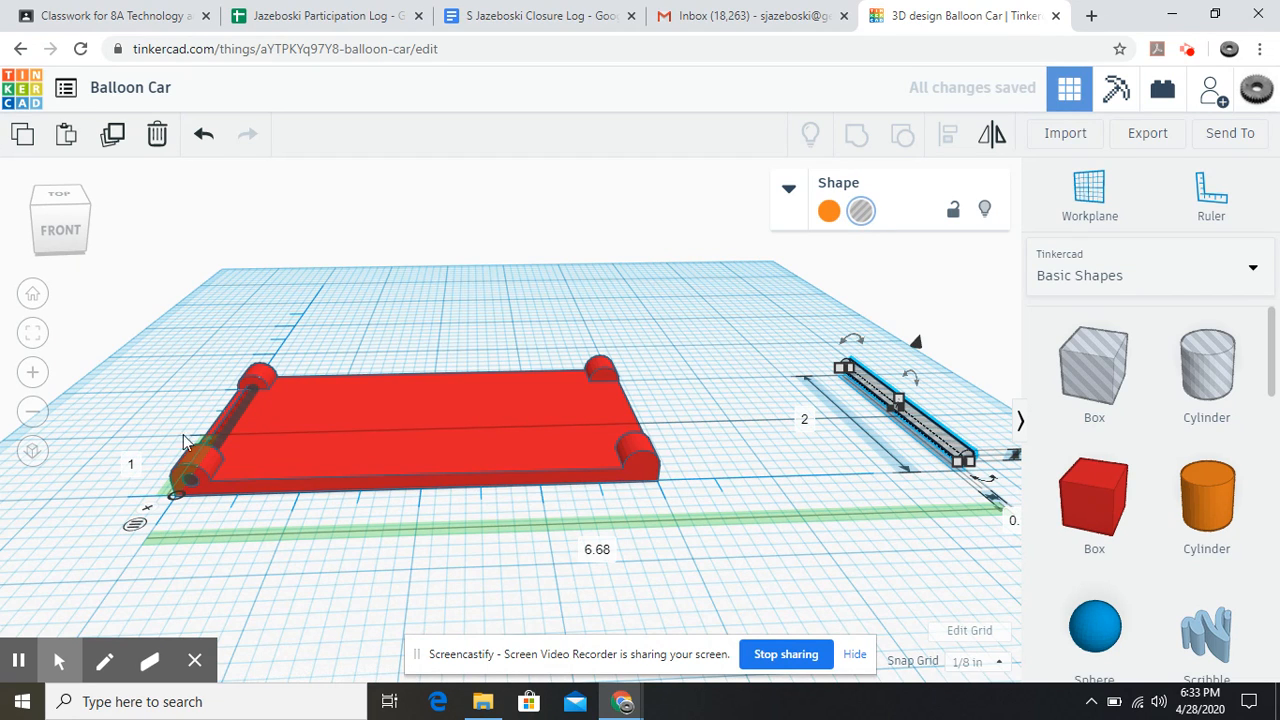
pyautogui.click(600, 550)
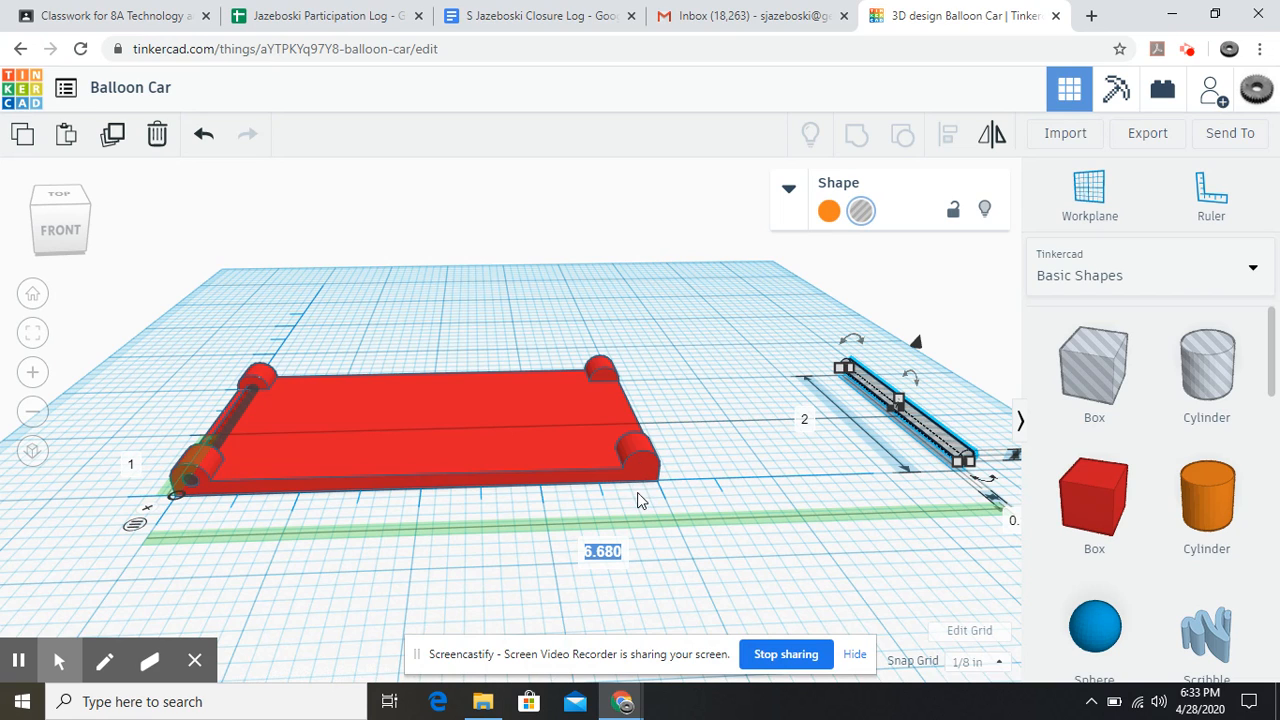
pyautogui.write('3.85')
pyautogui.press('Return')
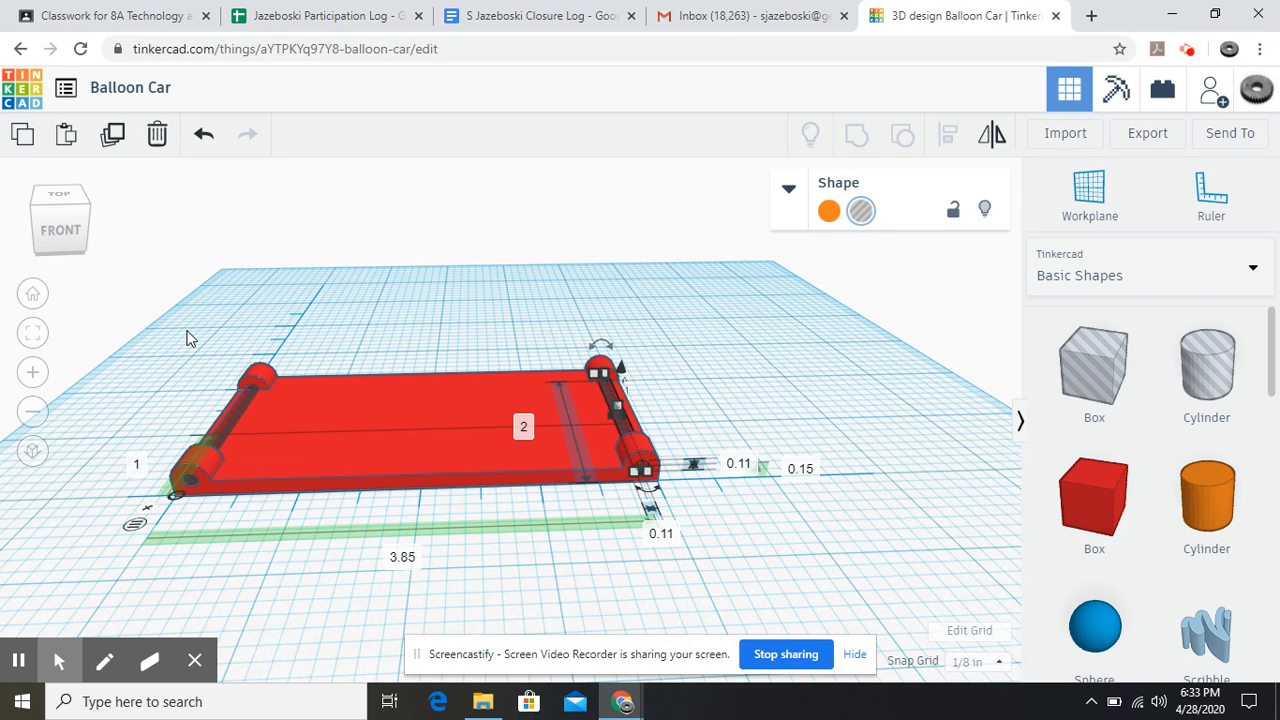
# Select the base with both hole cylinders and group them to cut the axle holes.
pyautogui.moveTo(187, 332); pyautogui.dragTo(770, 607)
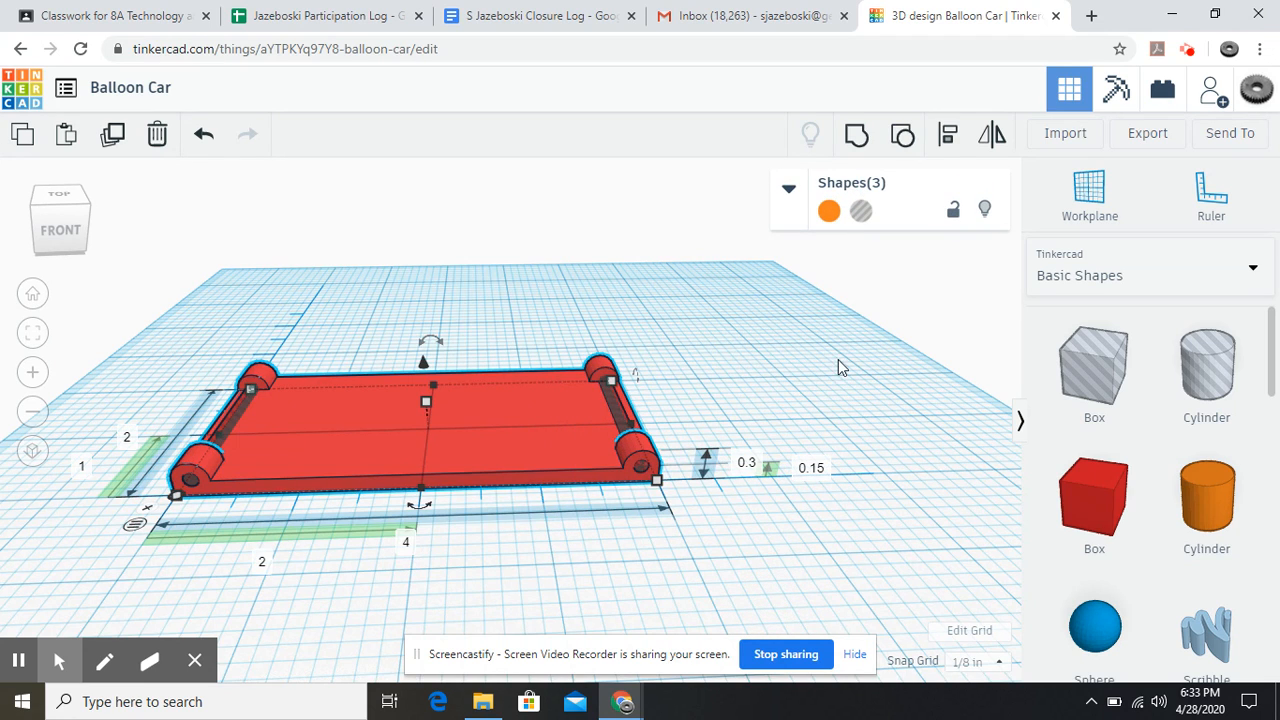
pyautogui.click(855, 138)
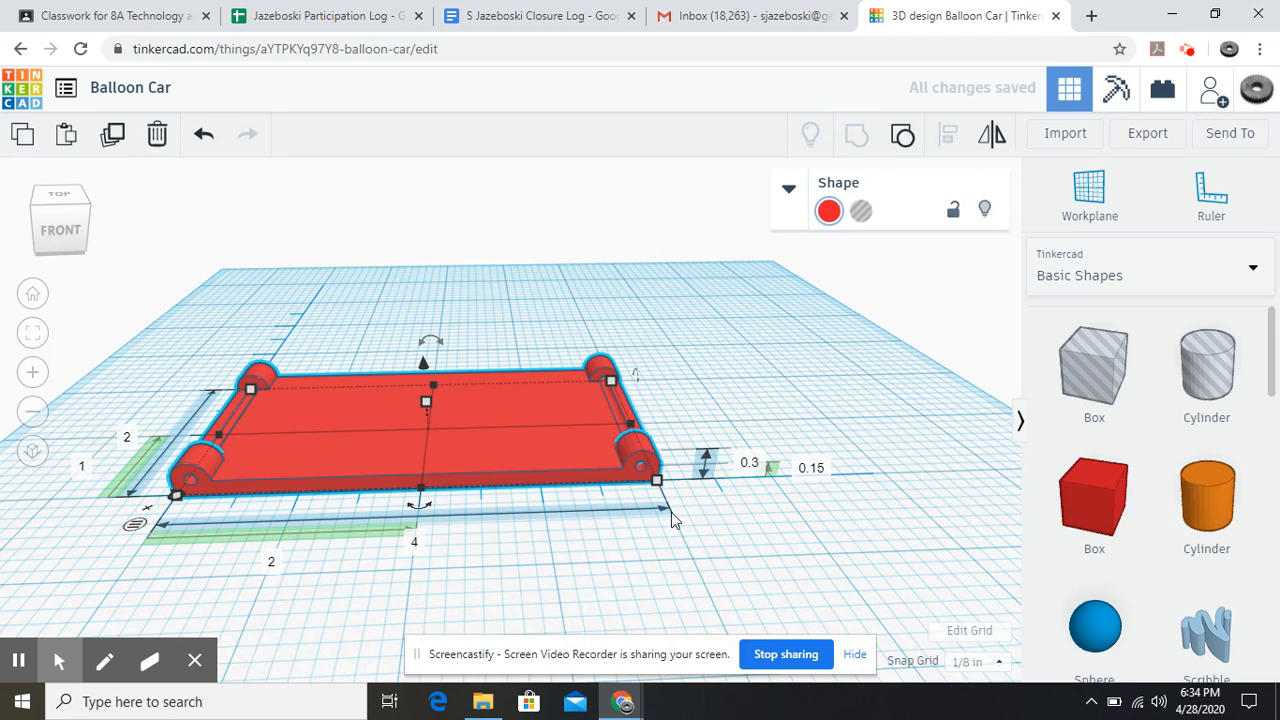
# Place a solid red box on the workplane behind the car base and set its depth to 0.5 in.
pyautogui.moveTo(766, 526); pyautogui.dragTo(614, 430, button='right')
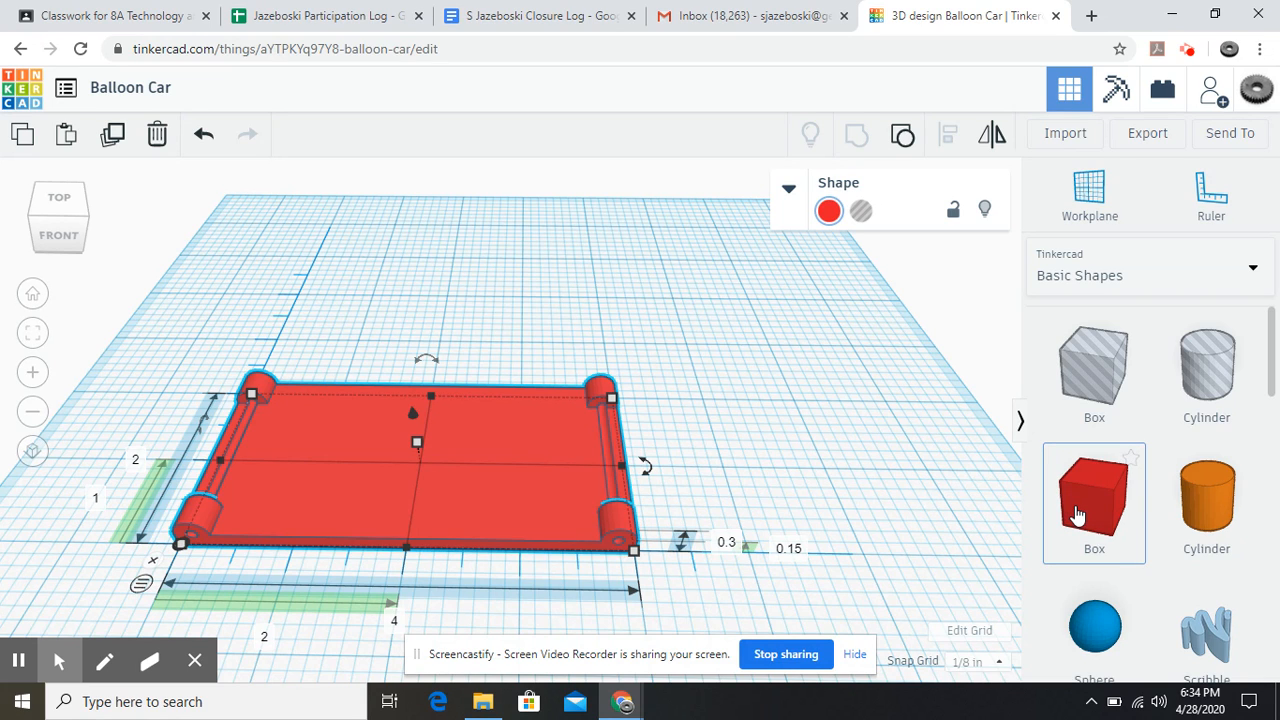
pyautogui.moveTo(1087, 507); pyautogui.dragTo(713, 338)
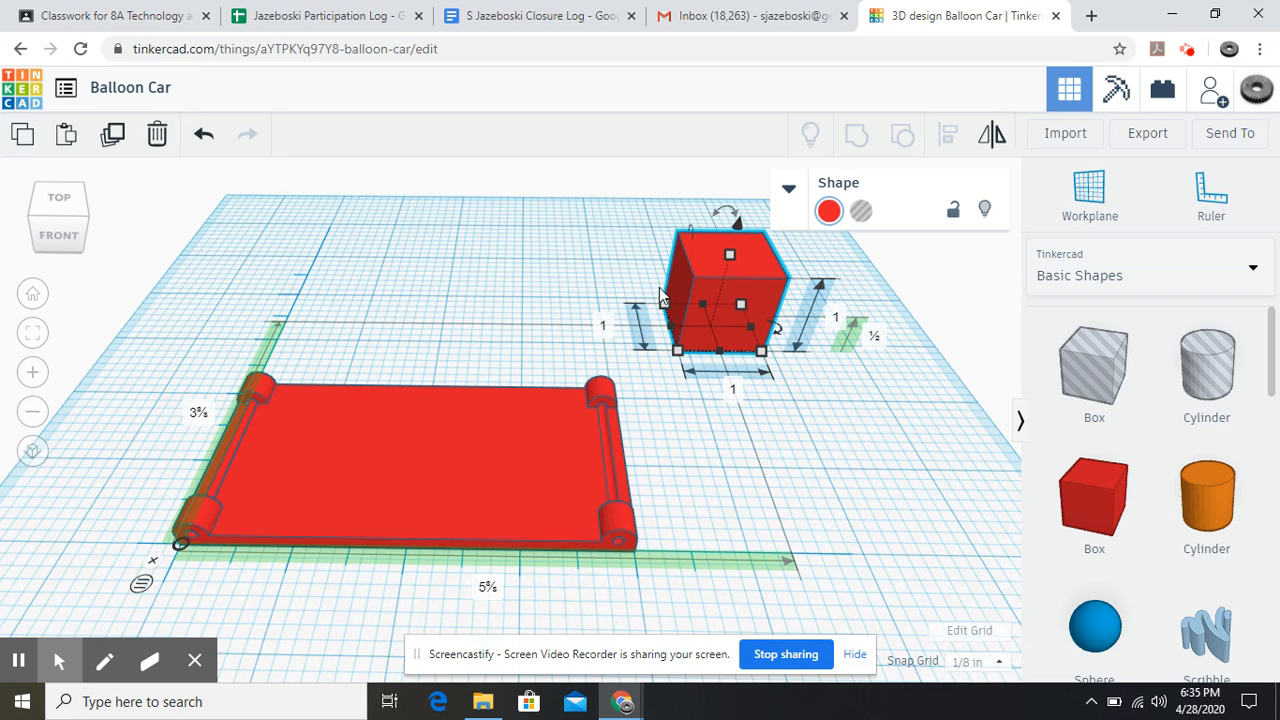
pyautogui.click(603, 332)
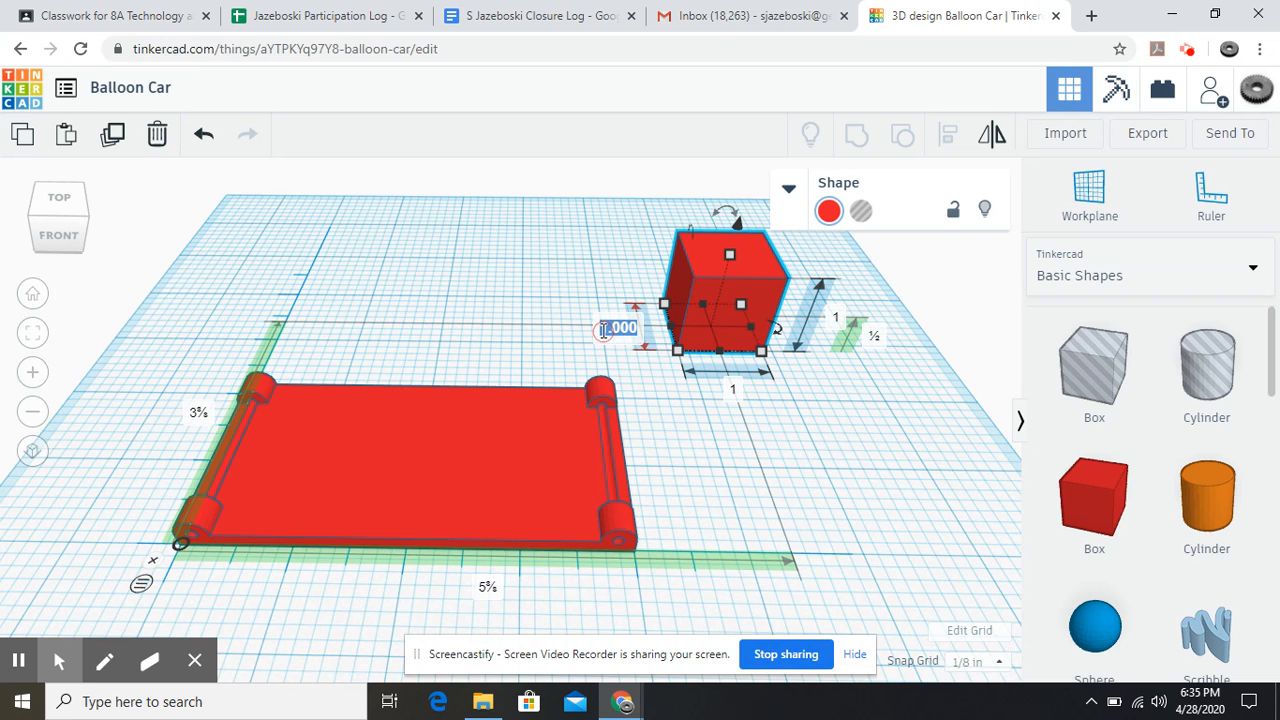
pyautogui.press('BackSpace')
pyautogui.write('.5')
pyautogui.press('Return')
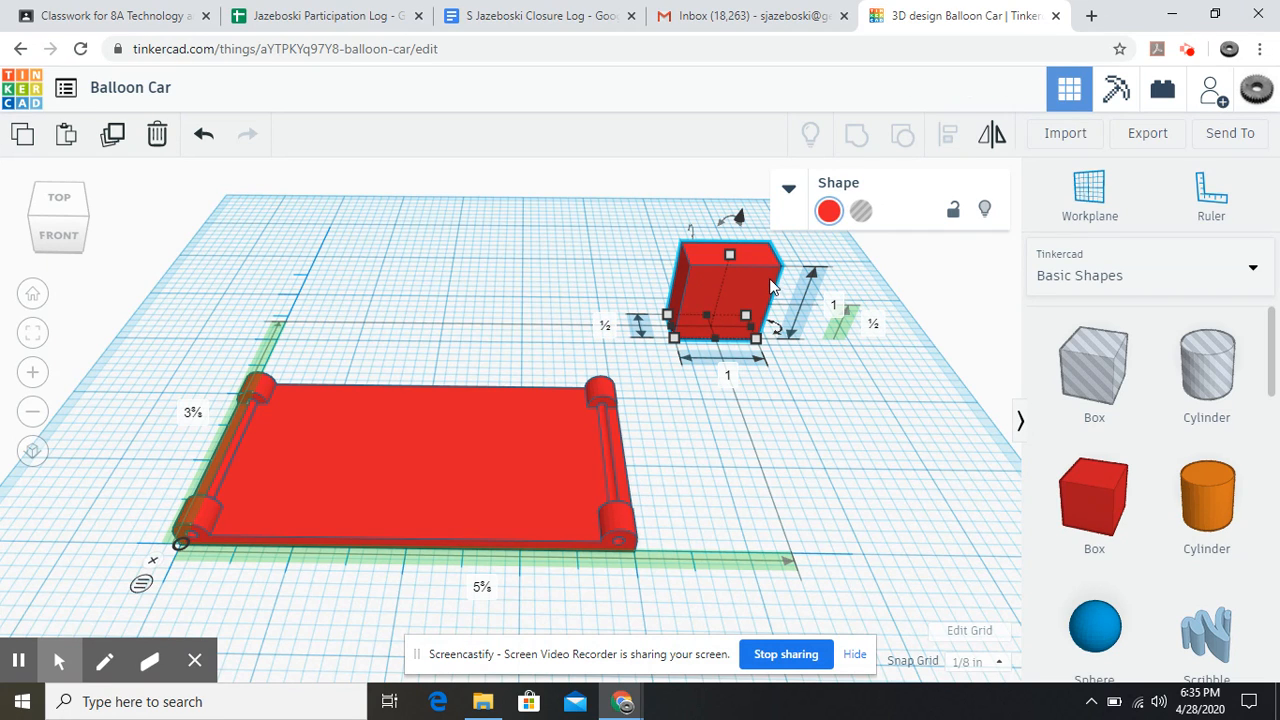
# Switch the ruler to measure the box's position from its endpoint.
pyautogui.scroll(-1, 786, 435)
pyautogui.scroll(-2, 628, 430)
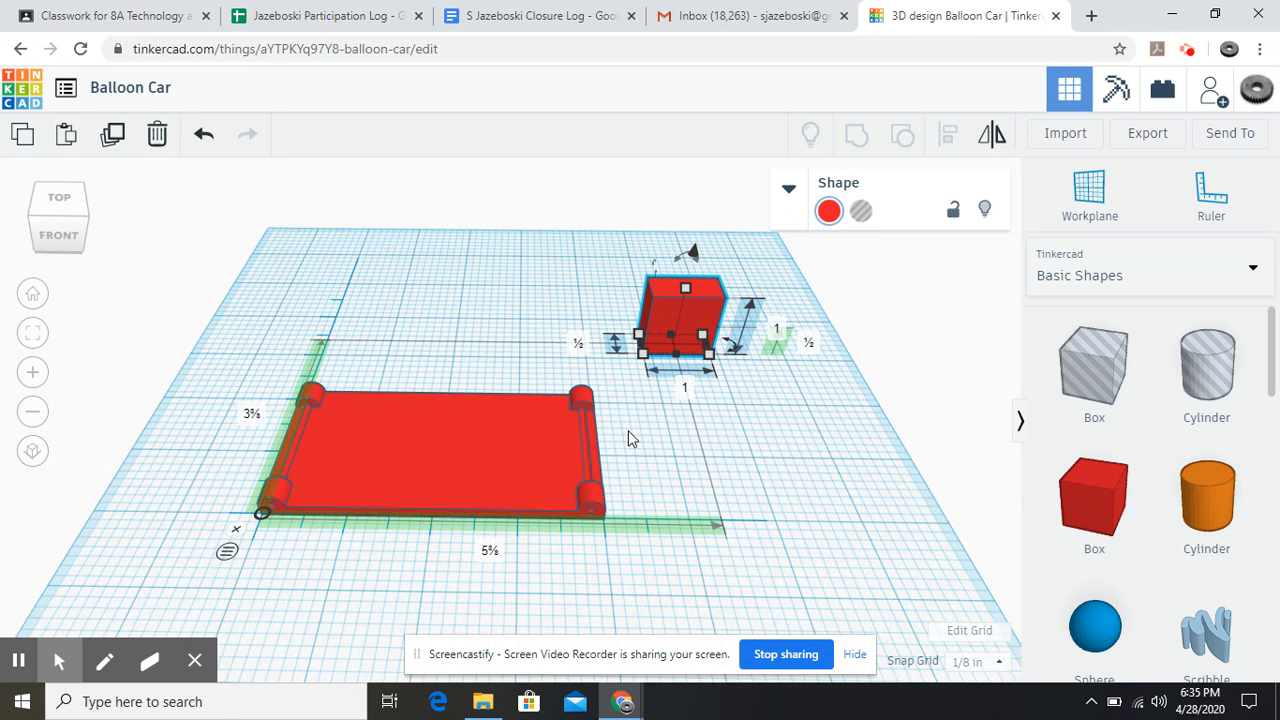
pyautogui.click(230, 553)
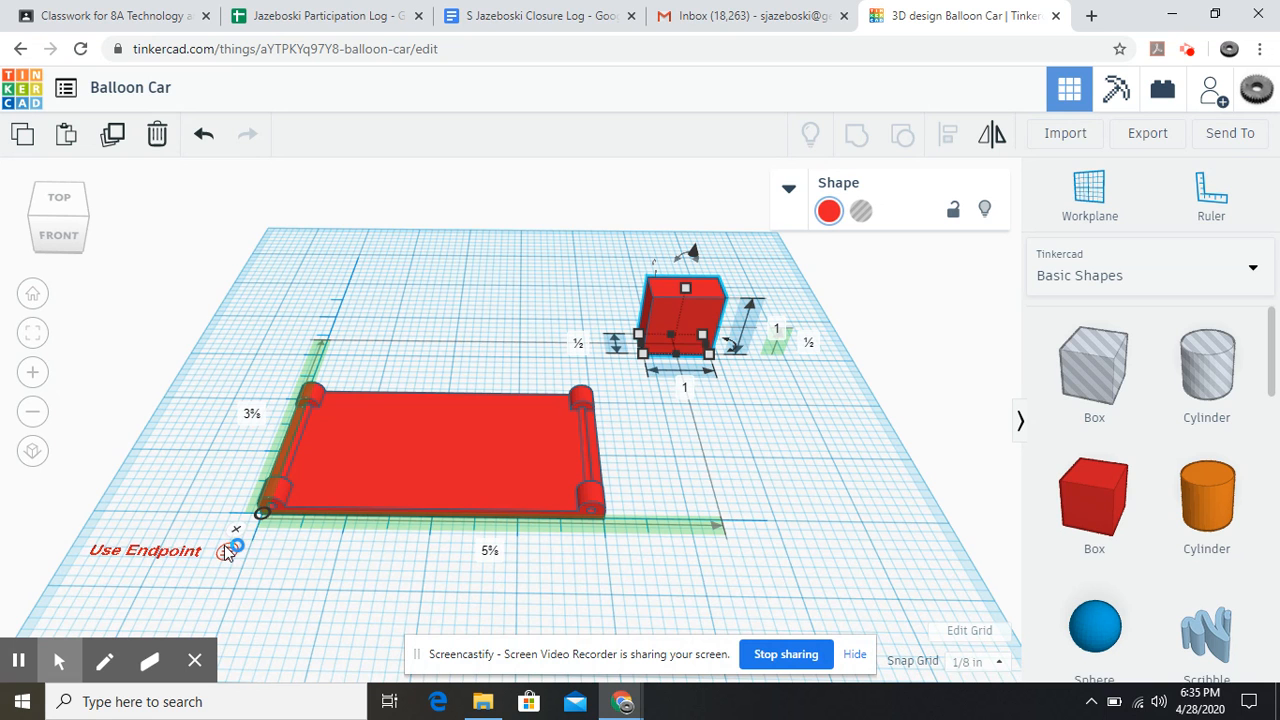
pyautogui.click(229, 553)
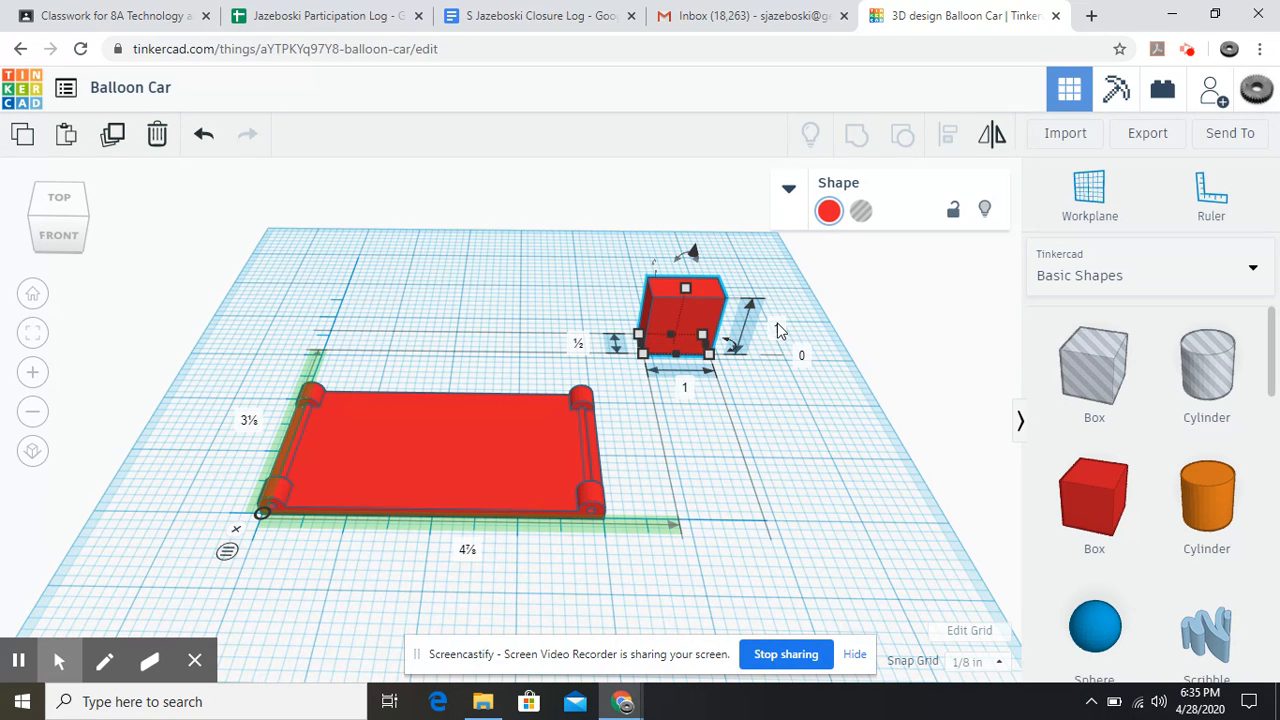
pyautogui.scroll(1, 727, 462)
pyautogui.scroll(2, 727, 462)
pyautogui.scroll(-3, 900, 395)
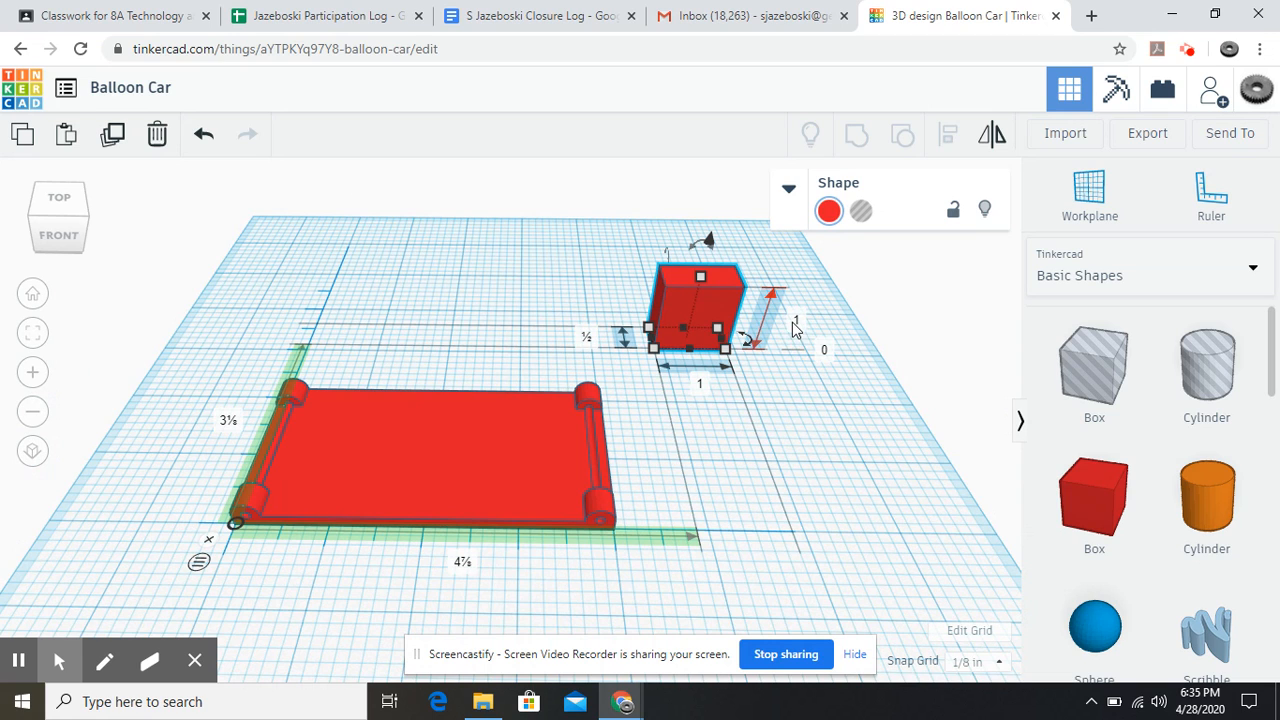
# Set the red box's height to 0.48 in.
pyautogui.click(795, 323)
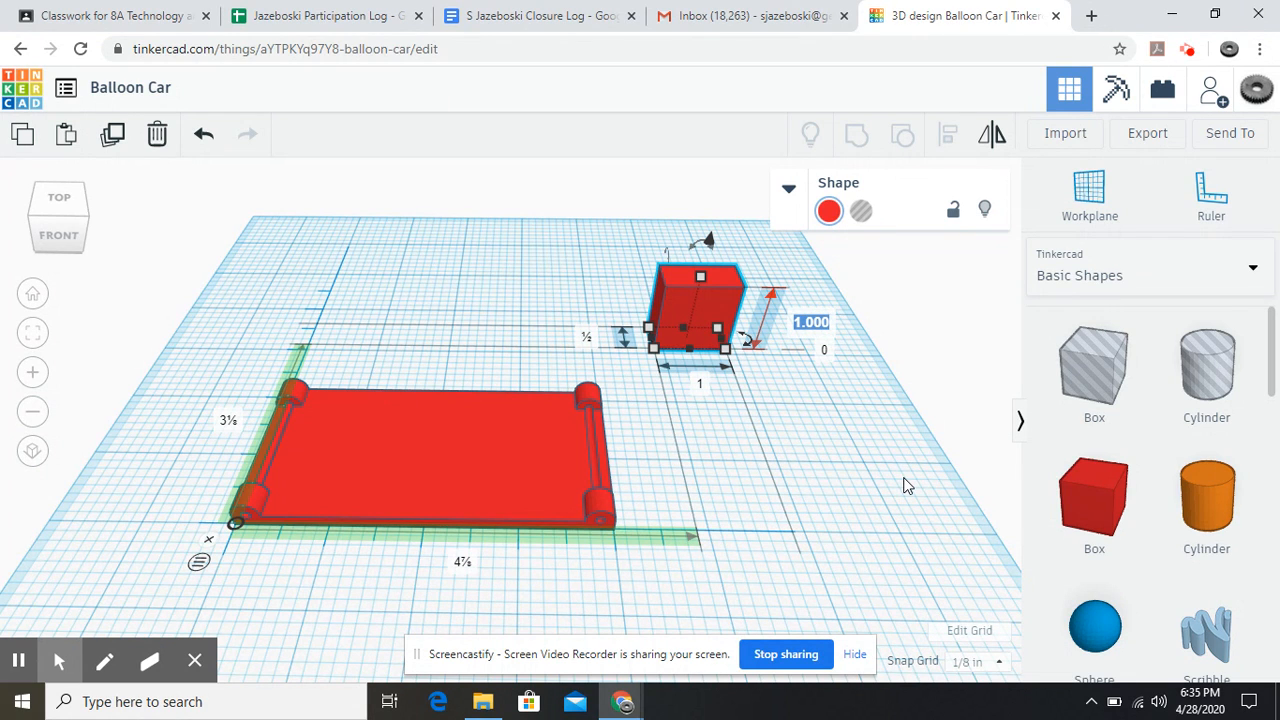
pyautogui.press('BackSpace')
pyautogui.write('.48')
pyautogui.press('Return')
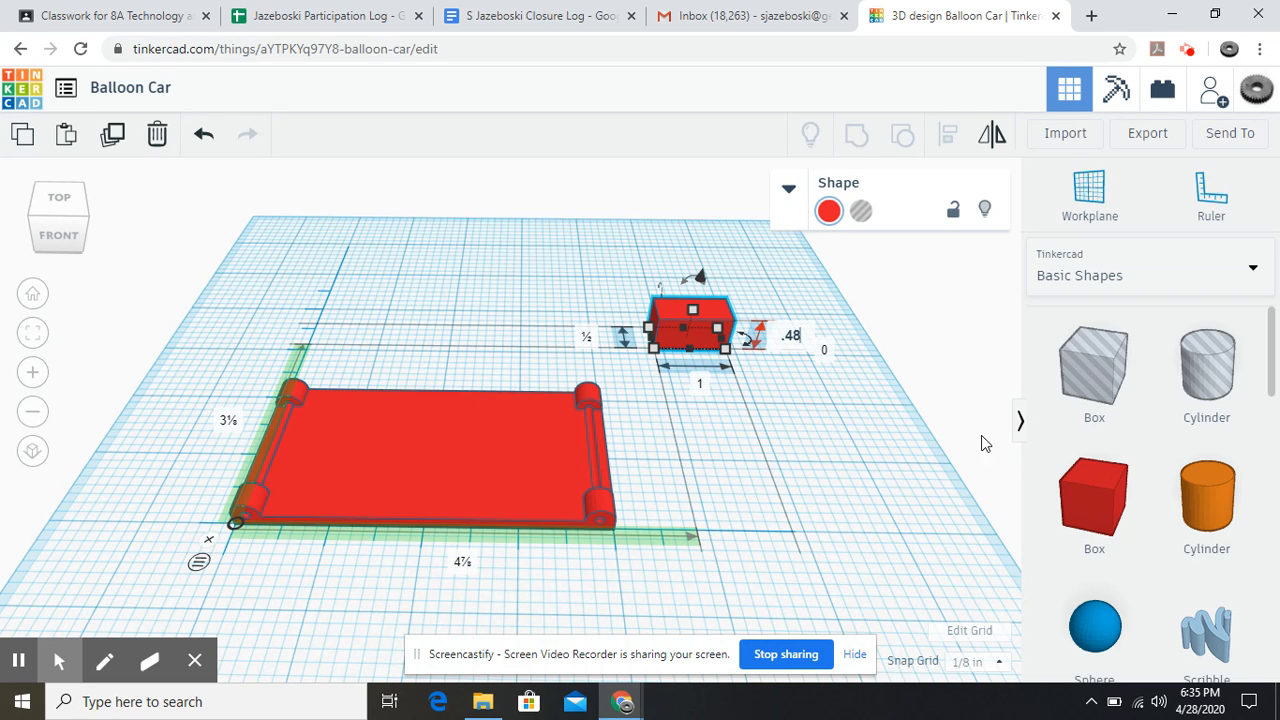
# Place a hole cylinder on the workplane behind the car base and rotate it 90° so it lies on its side.
pyautogui.moveTo(1205, 378); pyautogui.dragTo(582, 271)
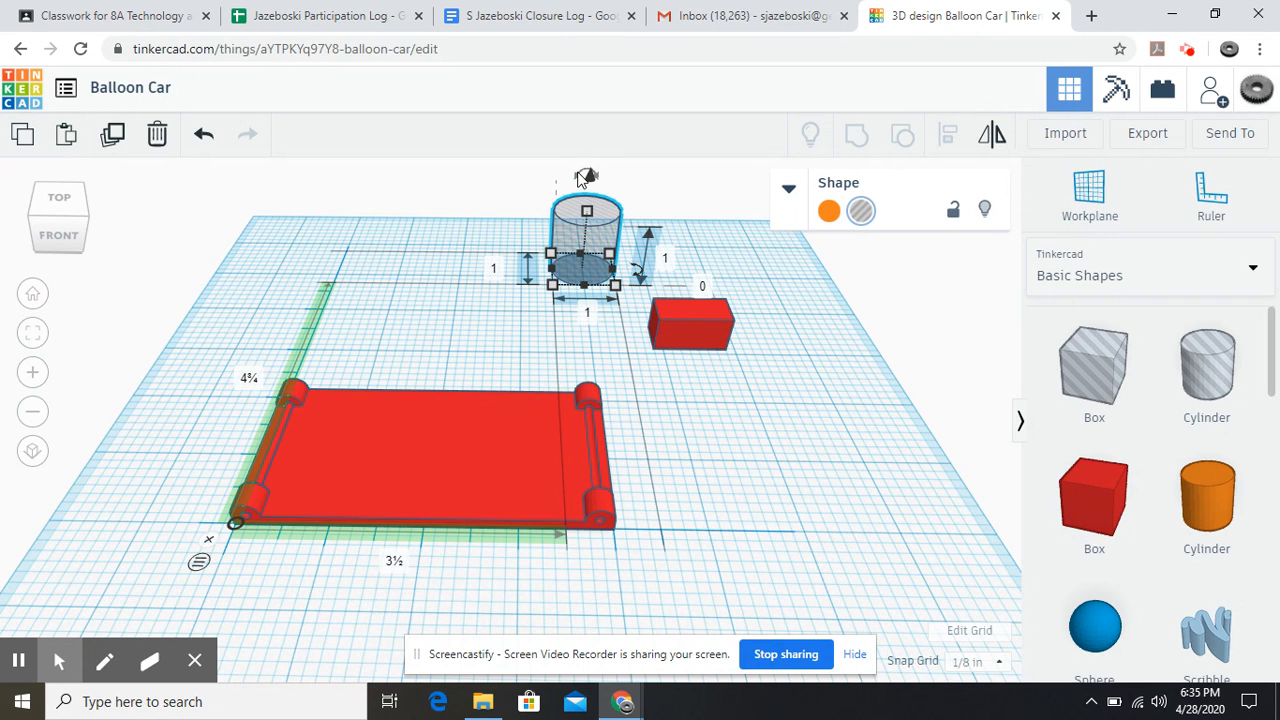
pyautogui.click(582, 179)
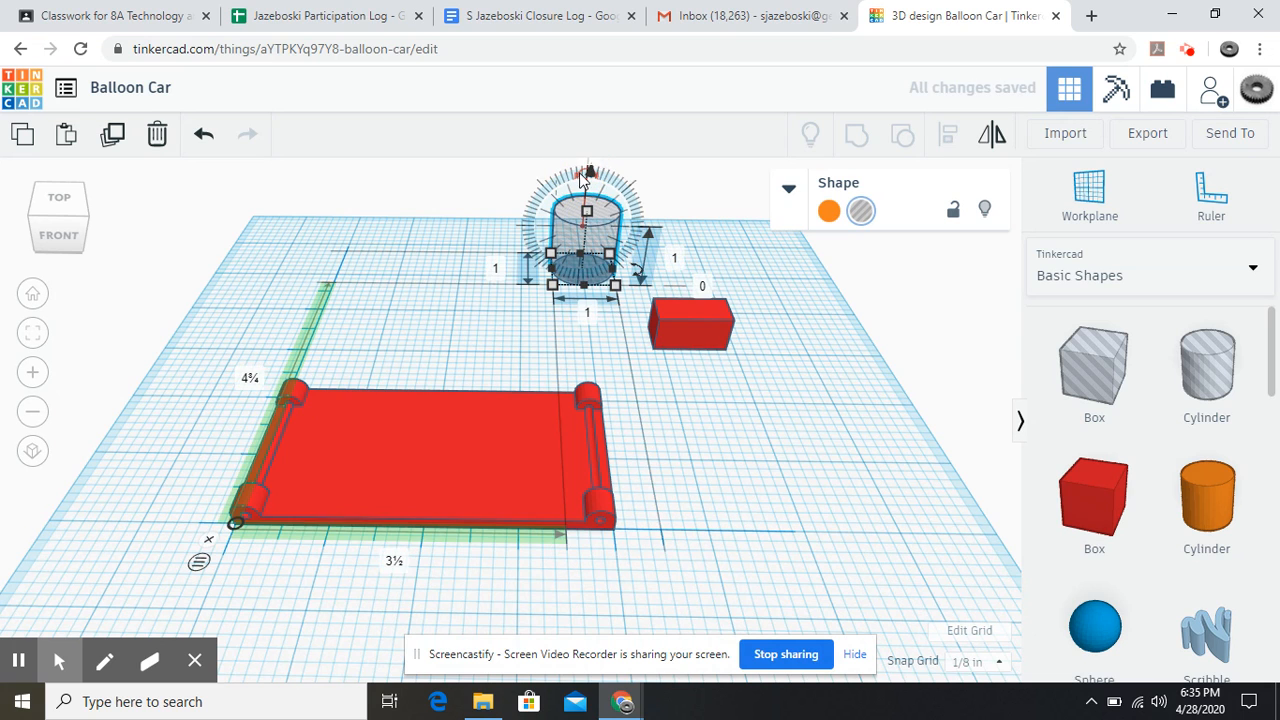
pyautogui.scroll(-1, 590, 191)
pyautogui.scroll(-1, 590, 191)
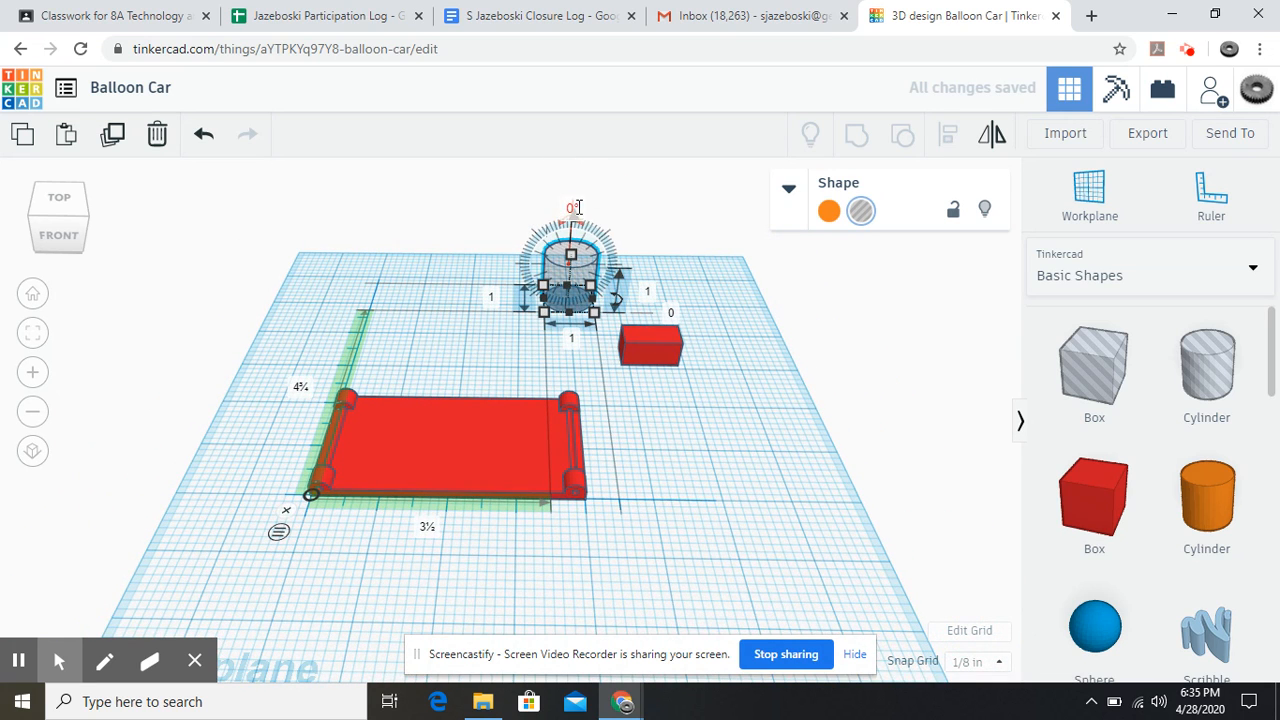
pyautogui.write('90')
pyautogui.press('Return')
pyautogui.moveTo(731, 387); pyautogui.dragTo(755, 413, button='right')
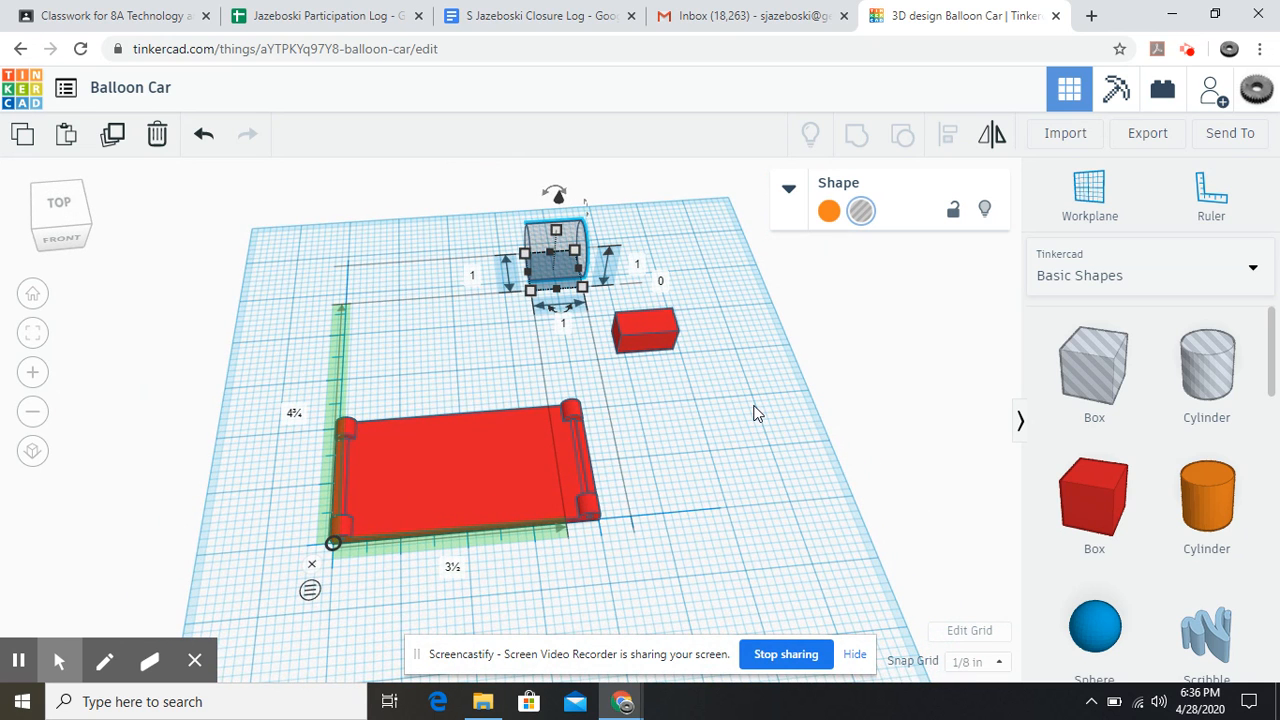